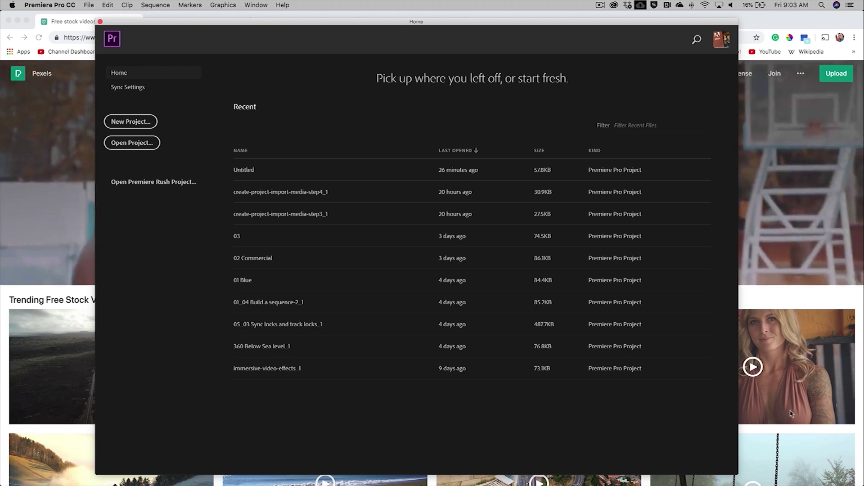
- Bring the Chrome window with the Pexels free videos page in front of Premiere's Home screen
left_click(767, 25)
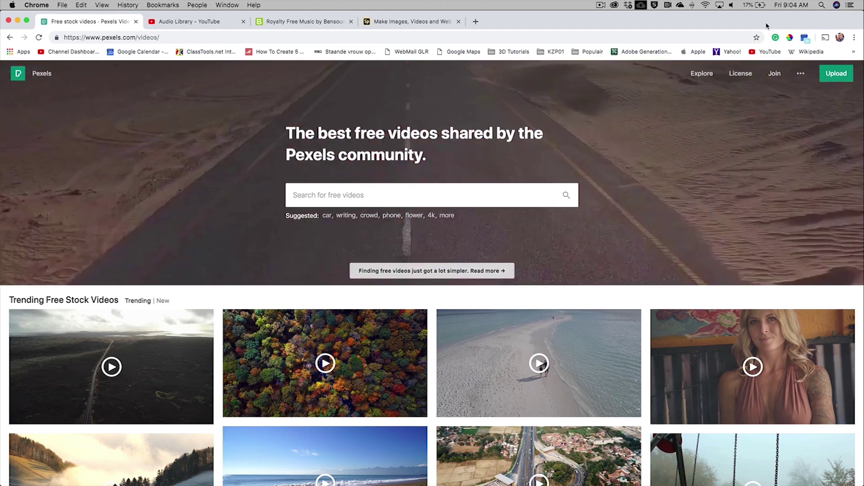
- Search Pexels for 'summer', preview the rocky-shore Relaxing In An Island clip, then view YouTube Audio Library
type("summer")
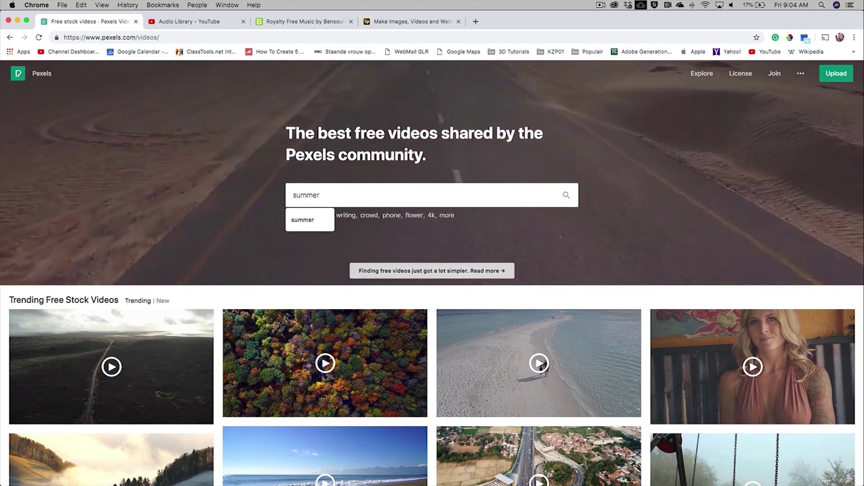
key("Return")
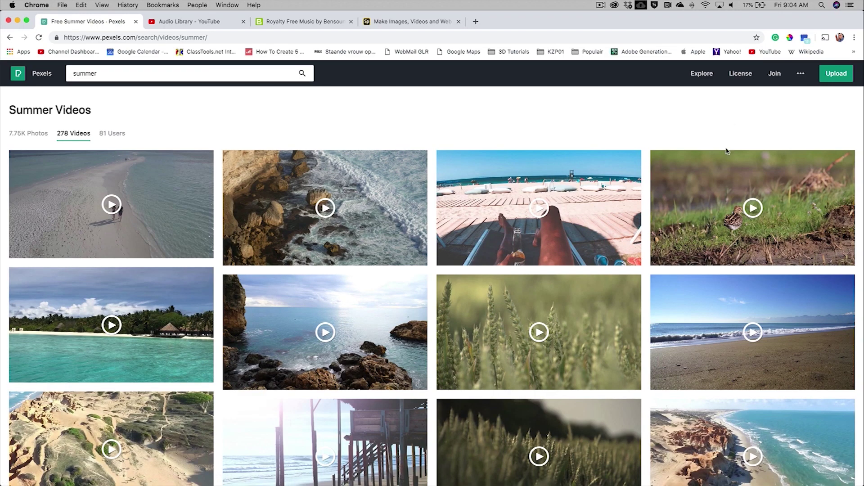
scroll(728, 151, "down", 12)
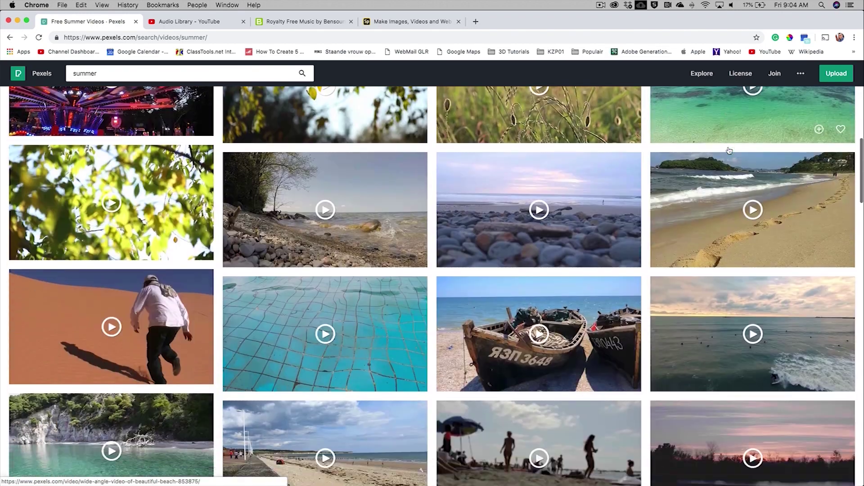
scroll(729, 150, "down", 1)
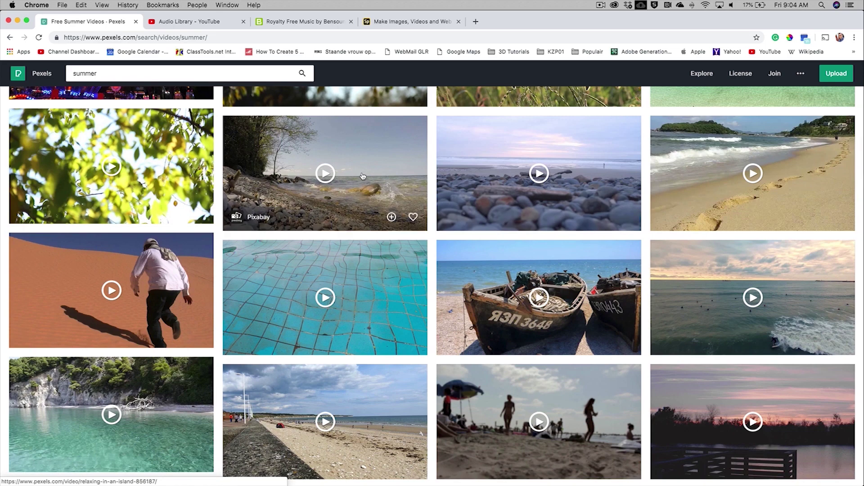
left_click(363, 176)
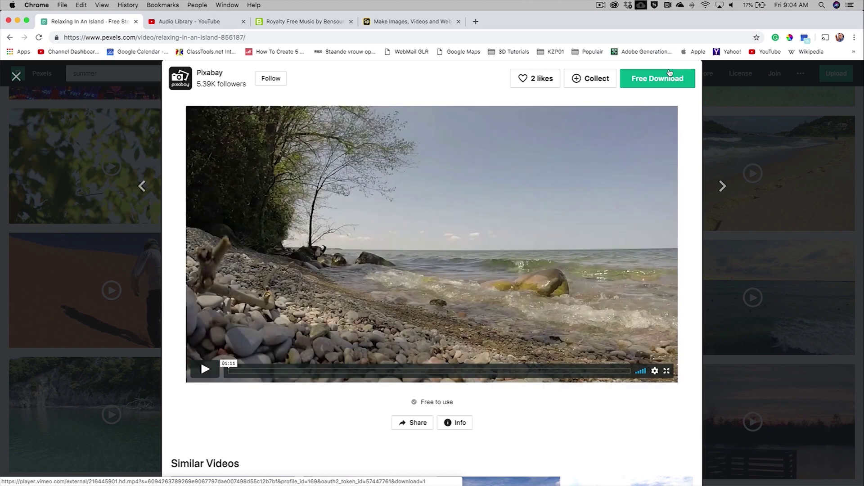
left_click(220, 24)
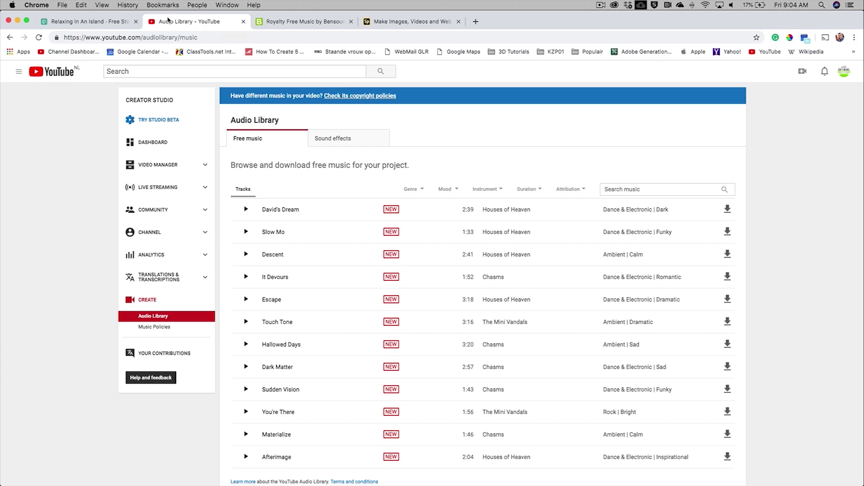
- Look over the Bensound music catalogue, then switch to Adobe Spark's summer photo picker
left_click(299, 24)
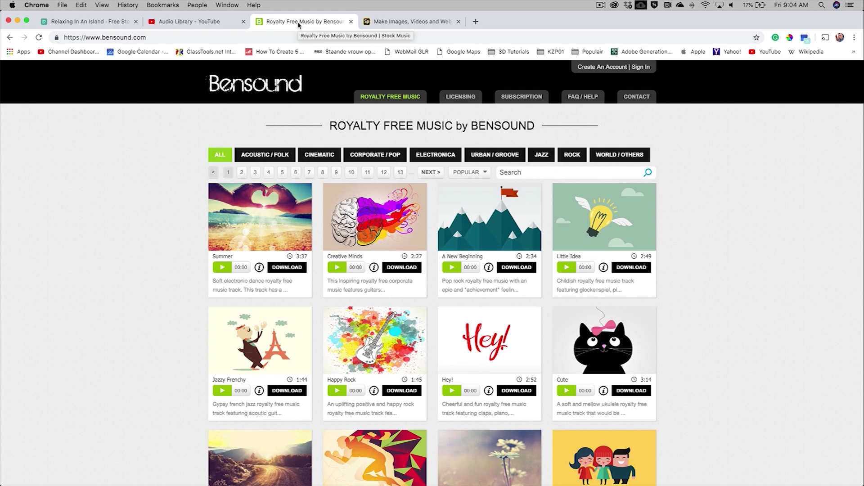
left_click(439, 23)
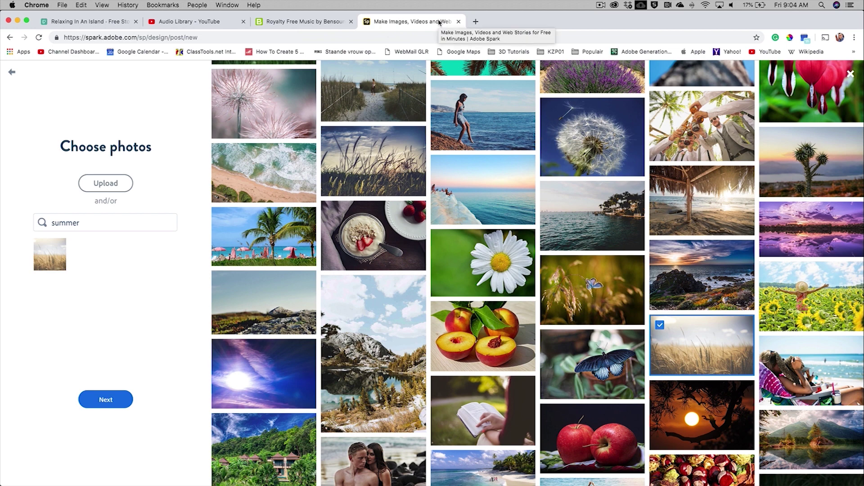
- Start an Adobe Spark Post design with the chosen wheat-field photo as background
left_click(112, 400)
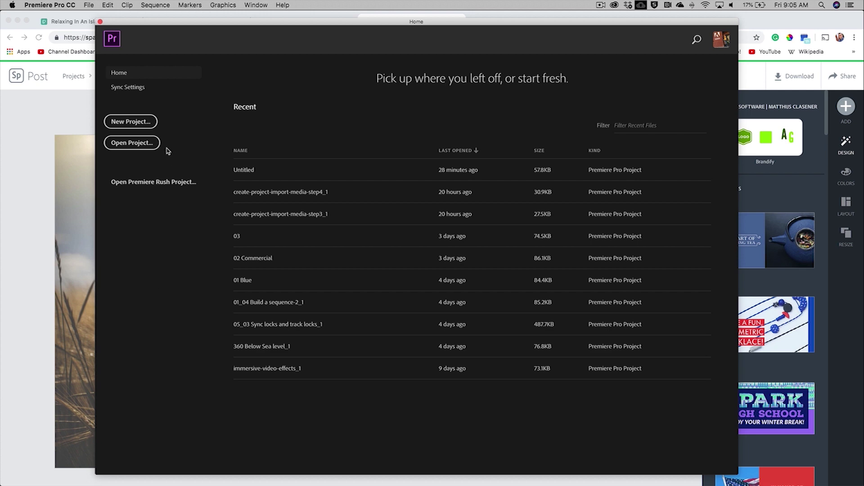
- Create a new project named 'Assignment 01' located in the Desktop Summer folder
left_click(143, 128)
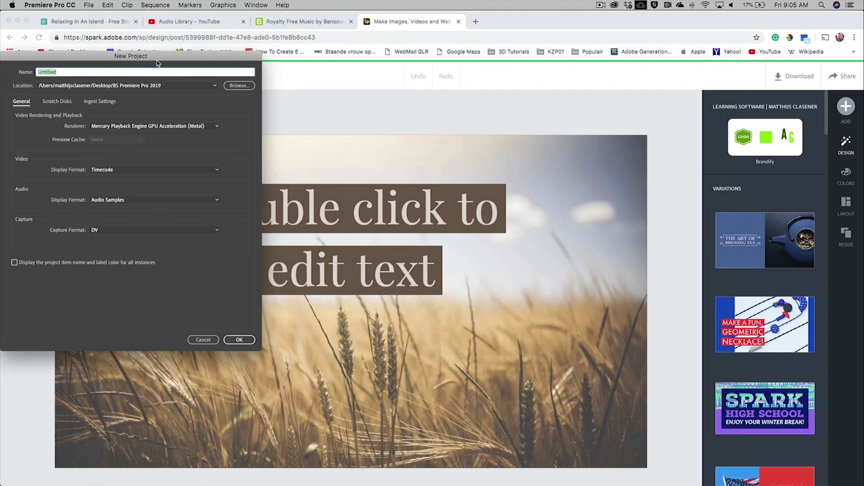
left_click_drag(158, 58, 415, 60)
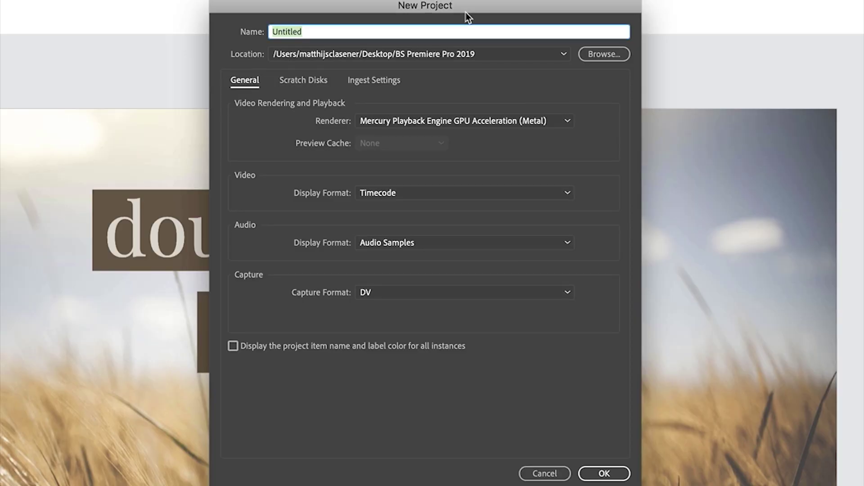
type("Assign")
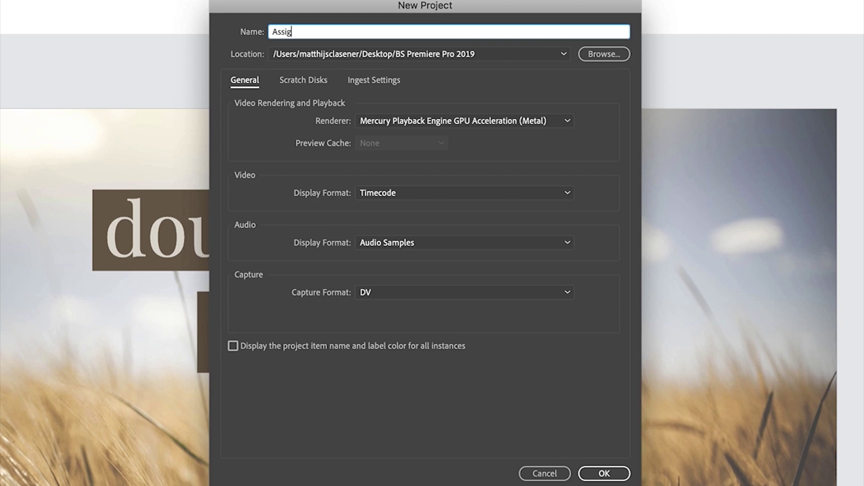
type("ment 01")
left_click(597, 56)
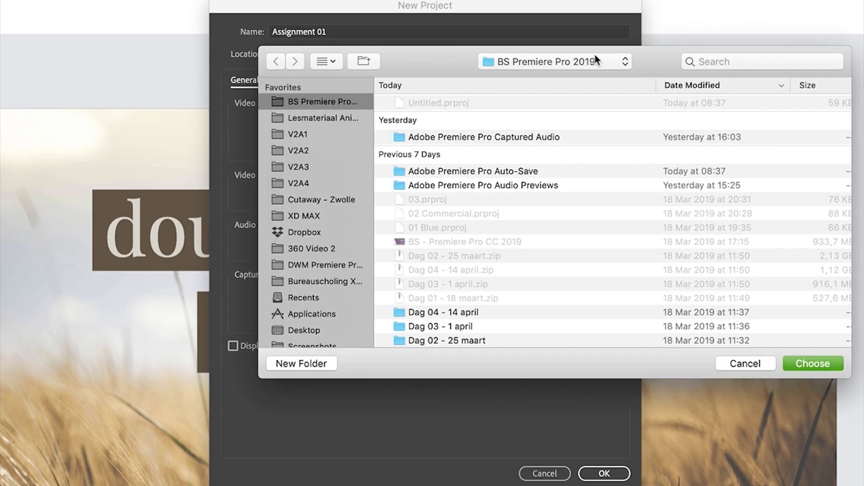
left_click(558, 63)
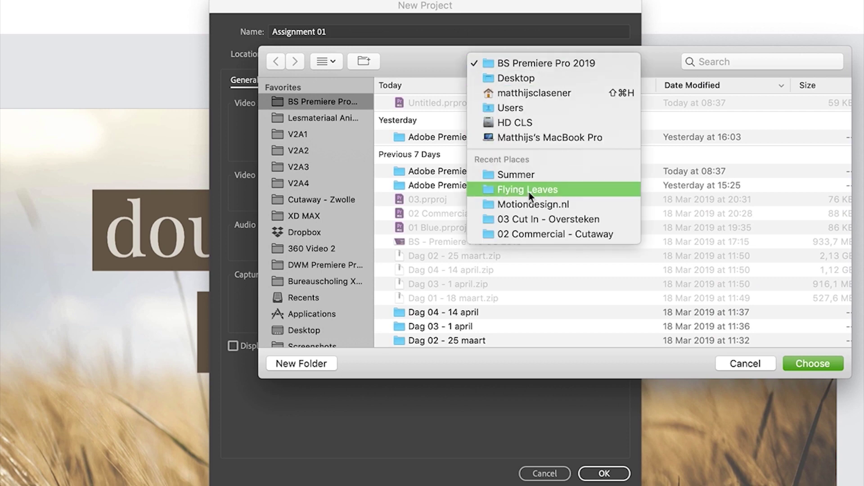
left_click(539, 175)
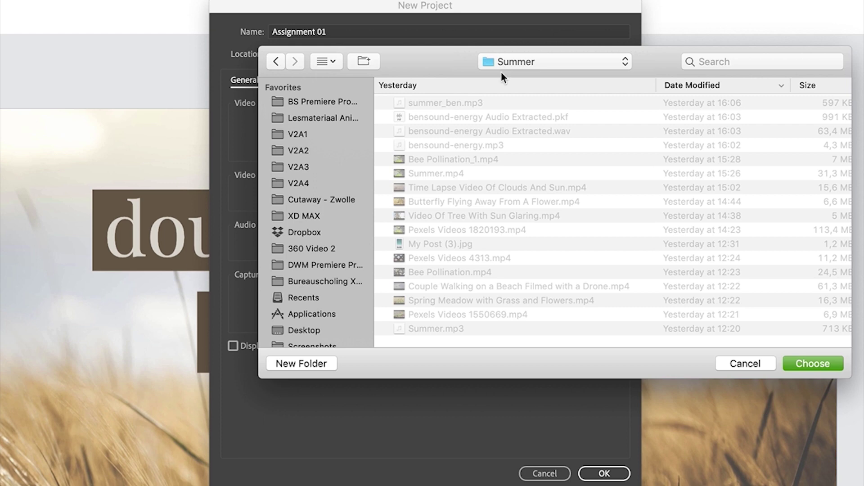
left_click(811, 365)
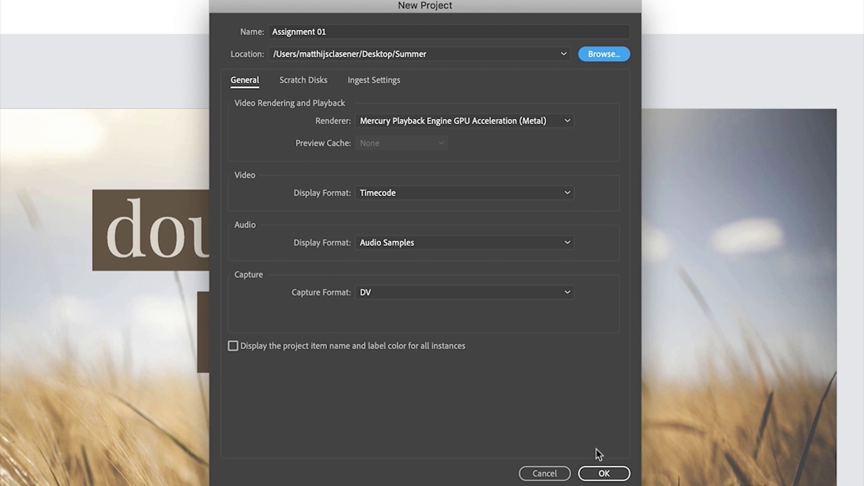
left_click(605, 473)
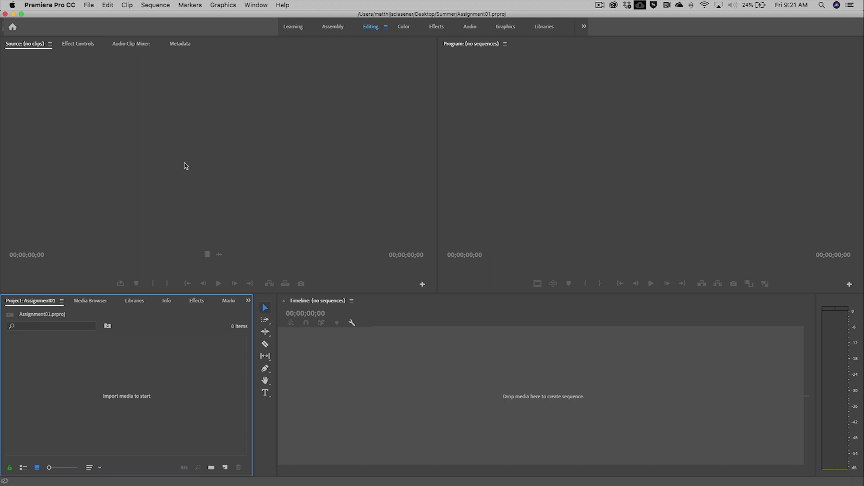
- Import all 13 Summer folder media files, including summer_ben.mp3, into the project
left_click(89, 5)
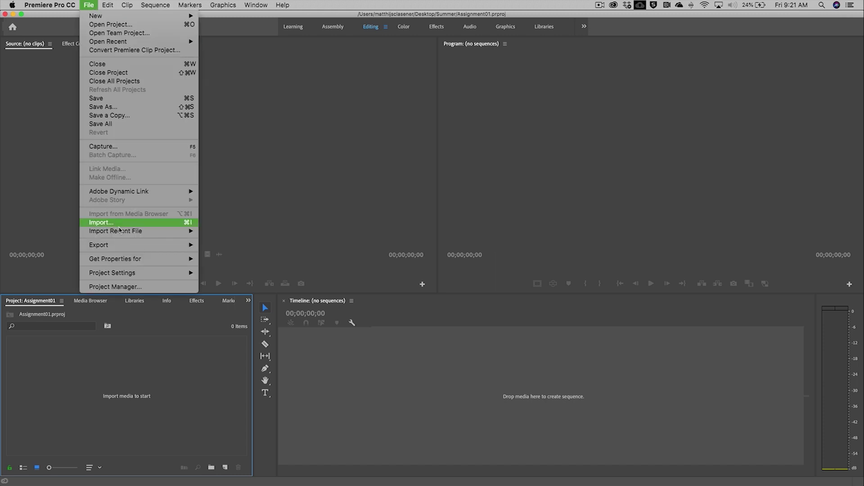
left_click(115, 222)
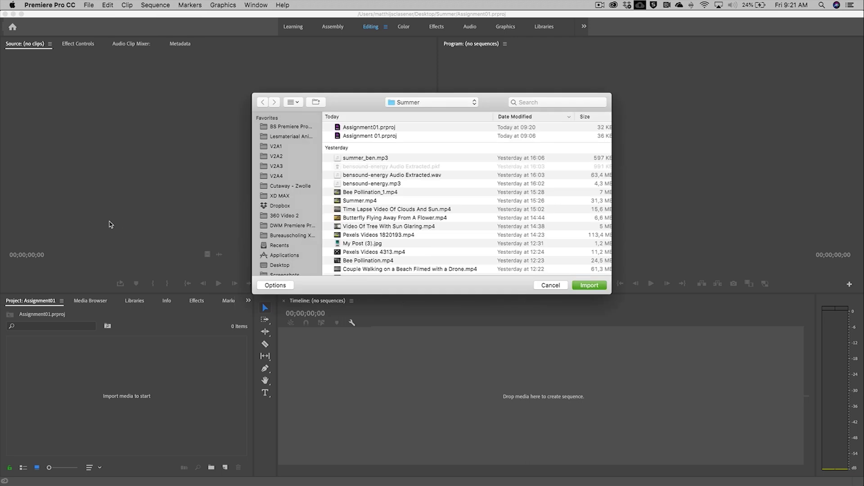
left_click(366, 160)
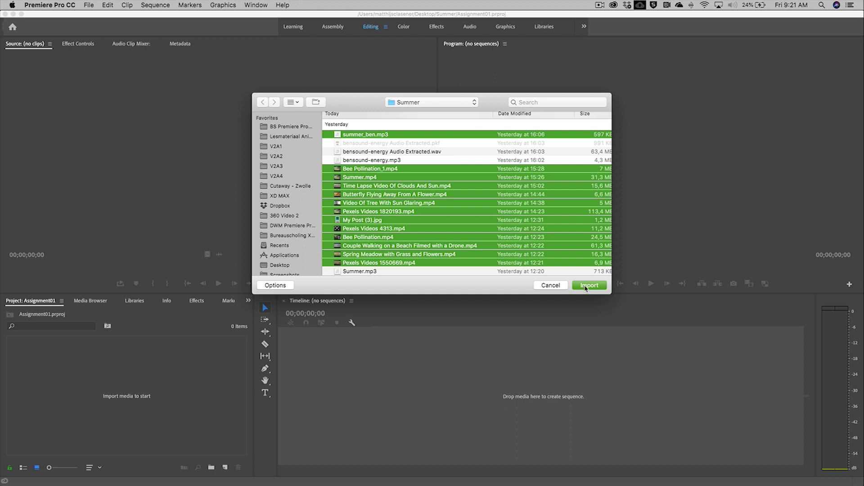
left_click(589, 285)
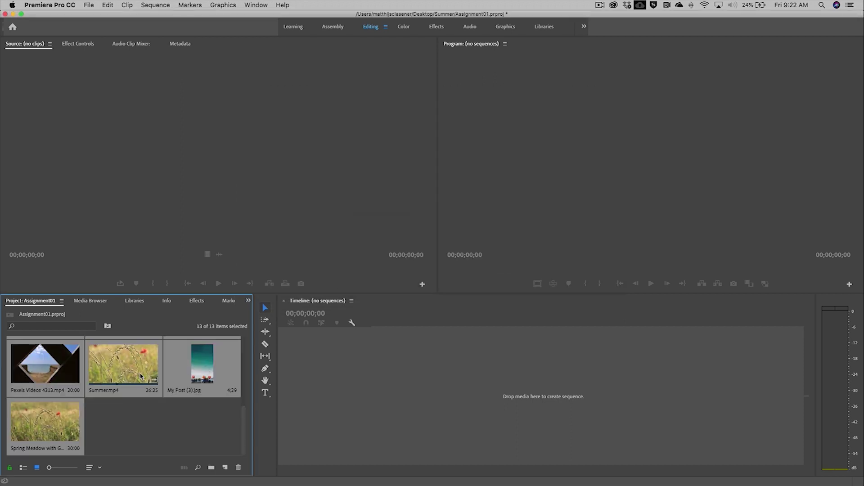
- Preview the Couple Walking beach clip, then build a Bee Pollination sequence and move to 00:00:32:14
scroll(188, 376, "up", 5)
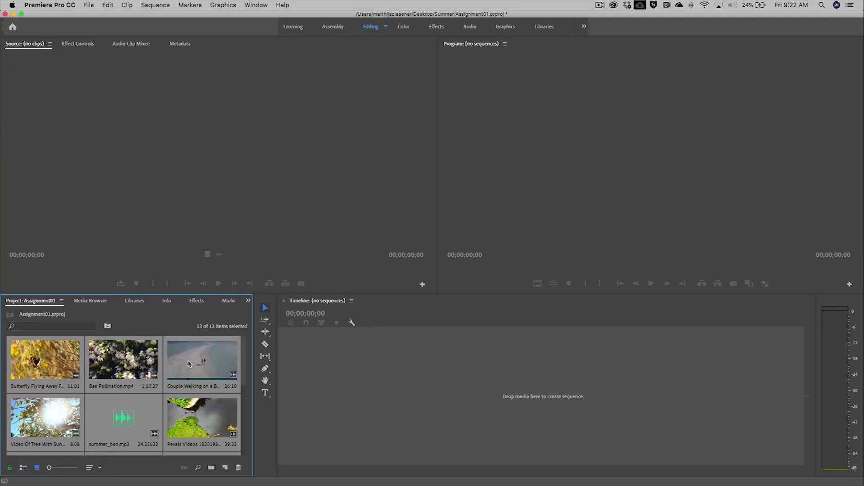
double_click(188, 364)
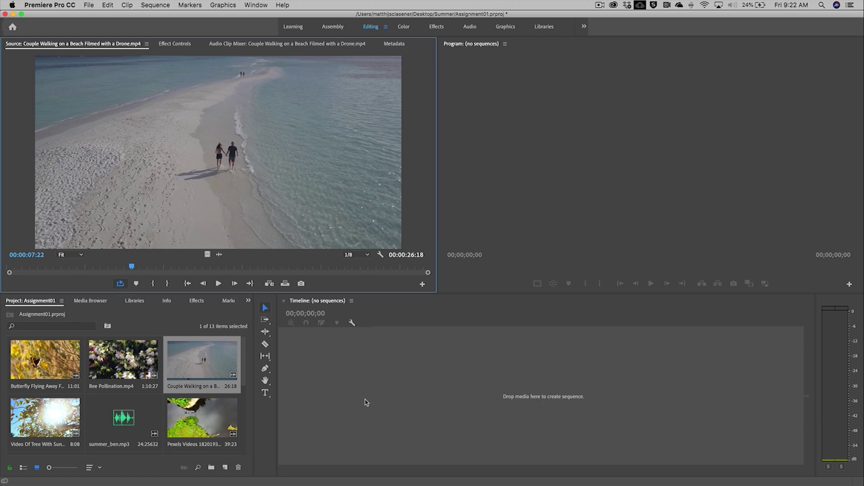
left_click(133, 365)
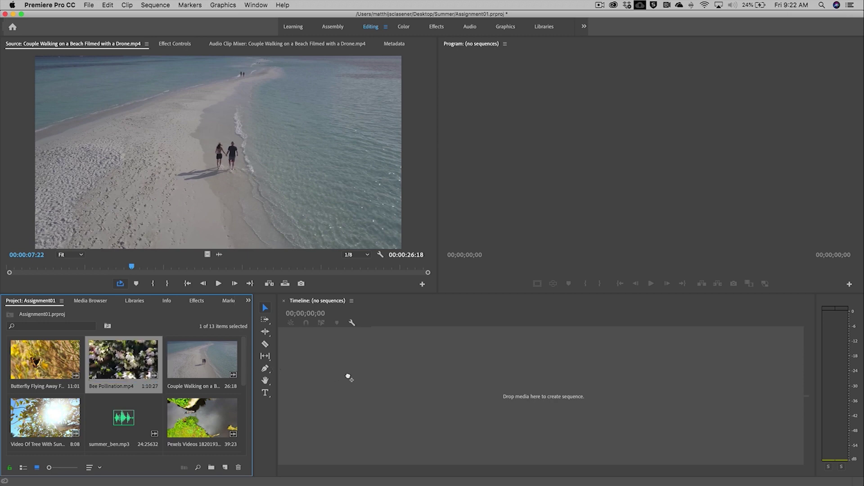
left_click_drag(349, 378, 350, 378)
left_click_drag(462, 318, 475, 314)
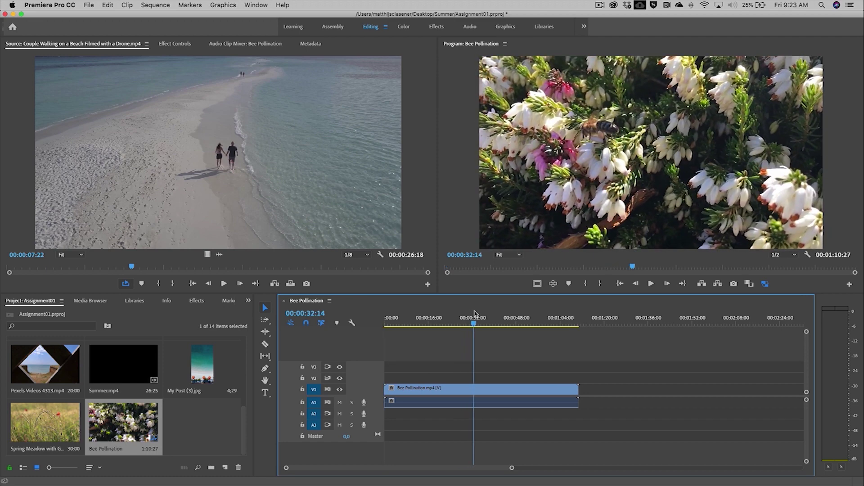
left_click_drag(243, 417, 261, 354)
- Add summer_ben.mp3 as audio only on track A2 of Bee Pollination and lock A2
left_click(117, 411)
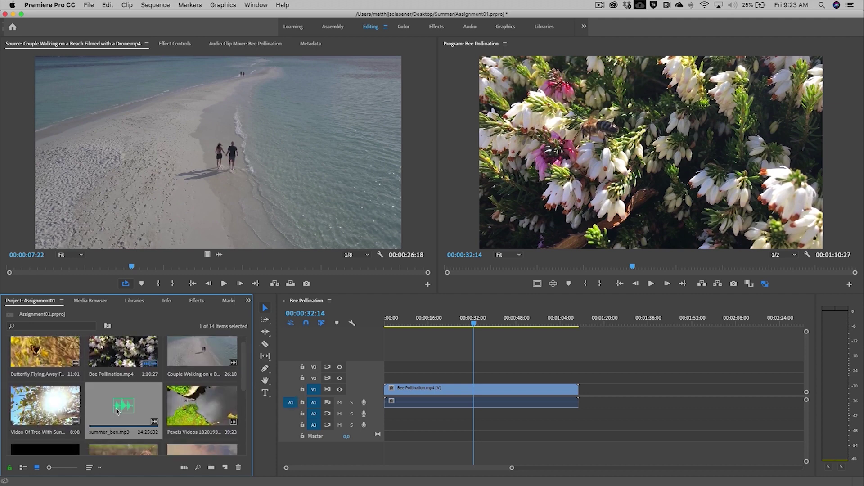
double_click(116, 411)
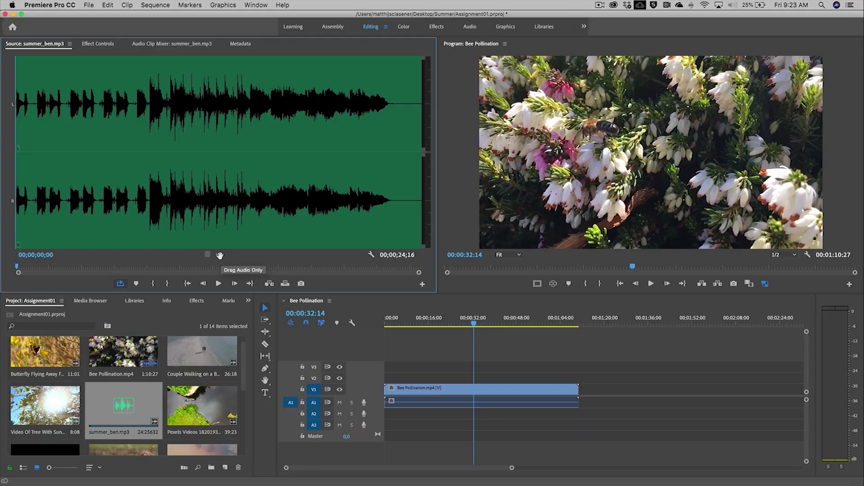
left_click_drag(220, 255, 271, 202)
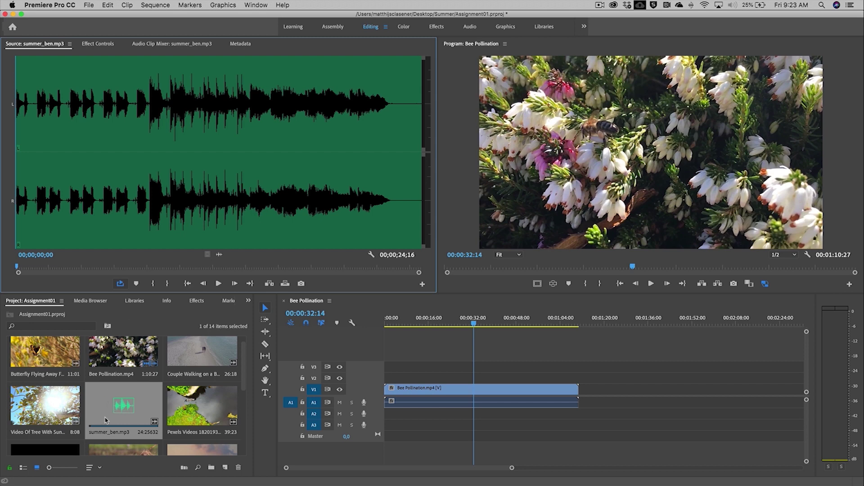
left_click_drag(114, 406, 387, 420)
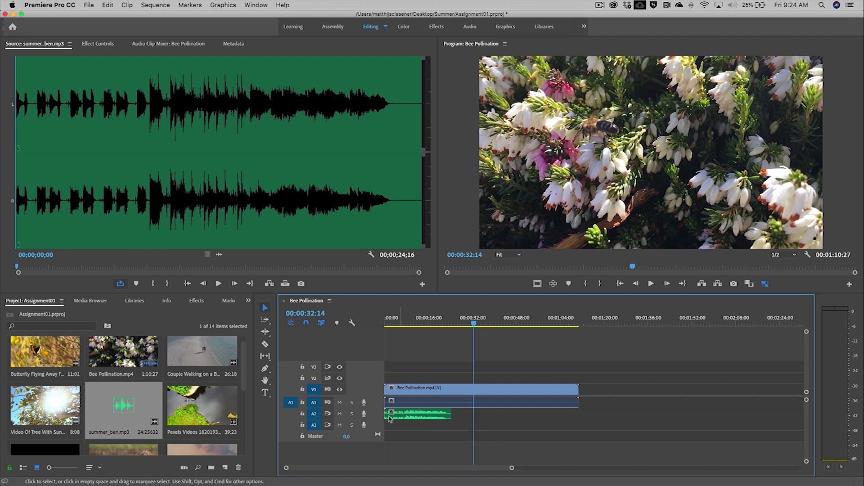
left_click(302, 415)
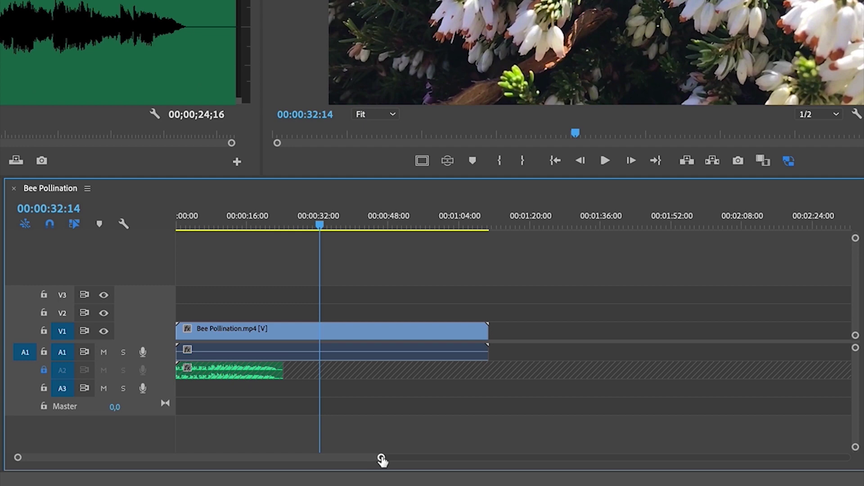
- Enlarge the Audio 2 track to show the music waveform, then play the sequence from the start
mouse_move(382, 458)
left_mouse_down()
mouse_move(354, 459)
mouse_move(401, 459)
mouse_move(122, 463)
left_mouse_up()
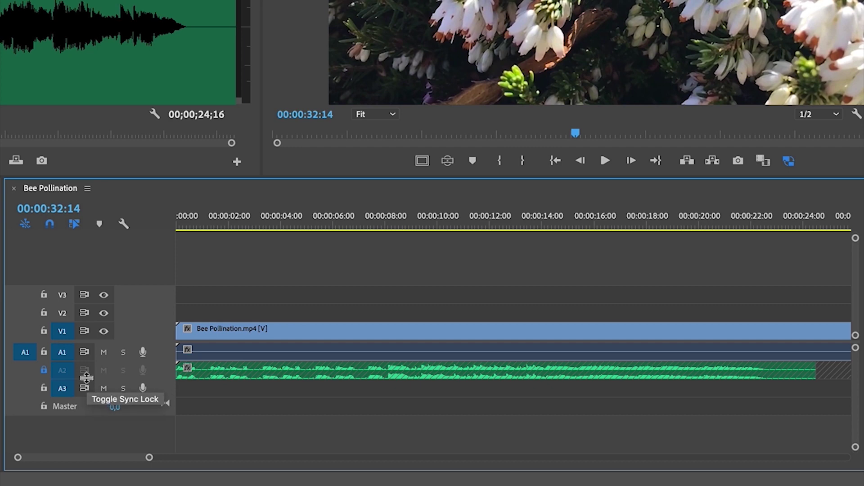
left_click_drag(86, 378, 84, 397)
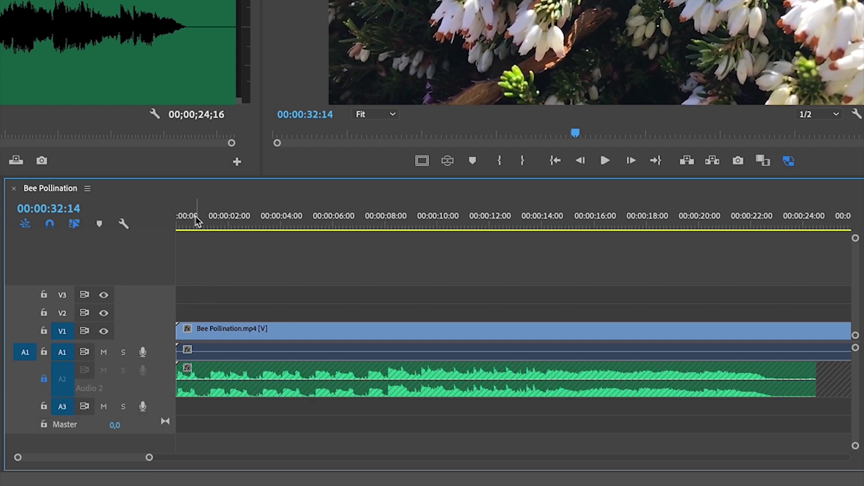
left_click_drag(195, 218, 170, 215)
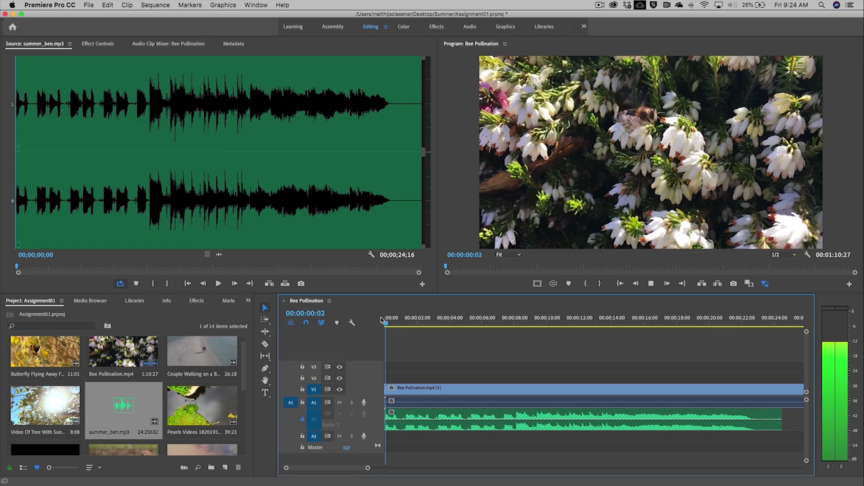
key("space")
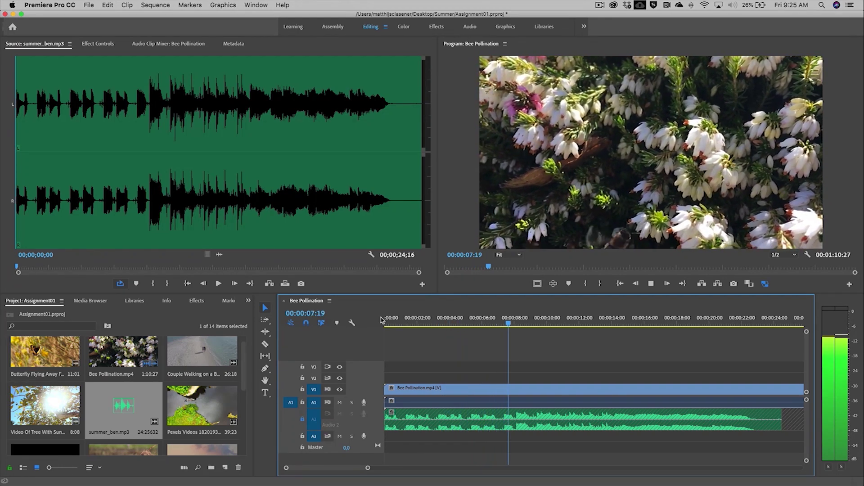
key("space")
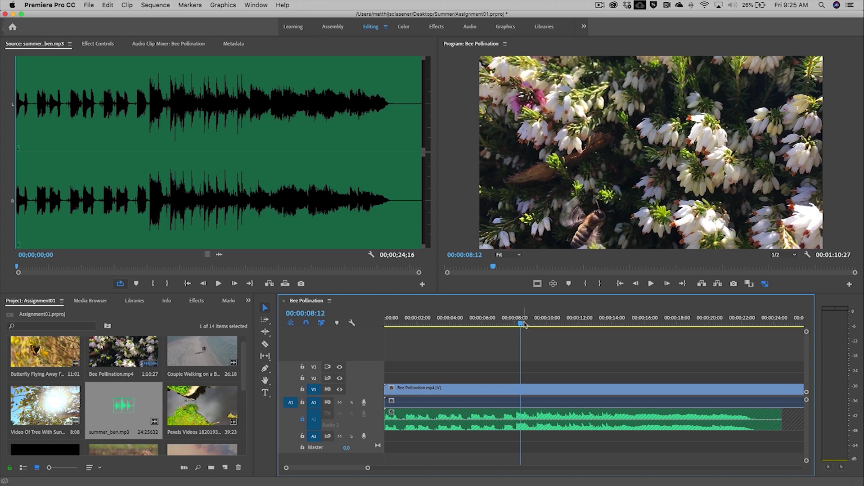
left_click_drag(525, 325, 407, 312)
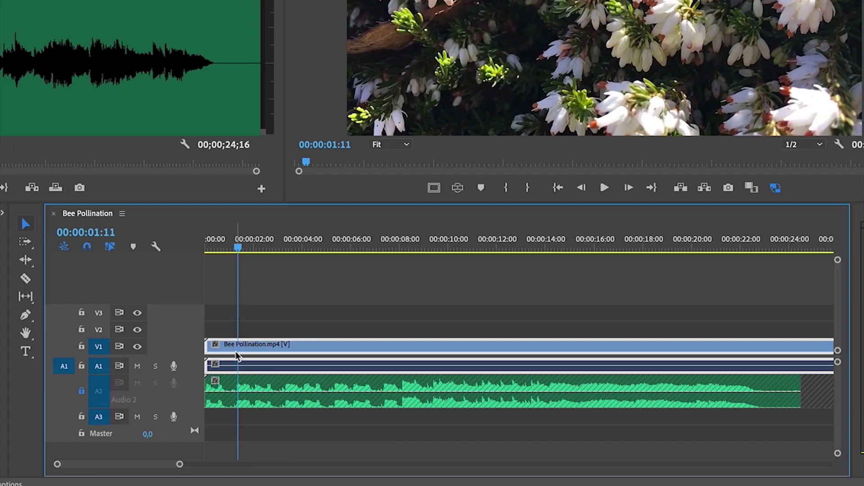
- Razor the Bee Pollination clip at 00:00:01:11, delete the later part, and replay from the start
left_click(26, 282)
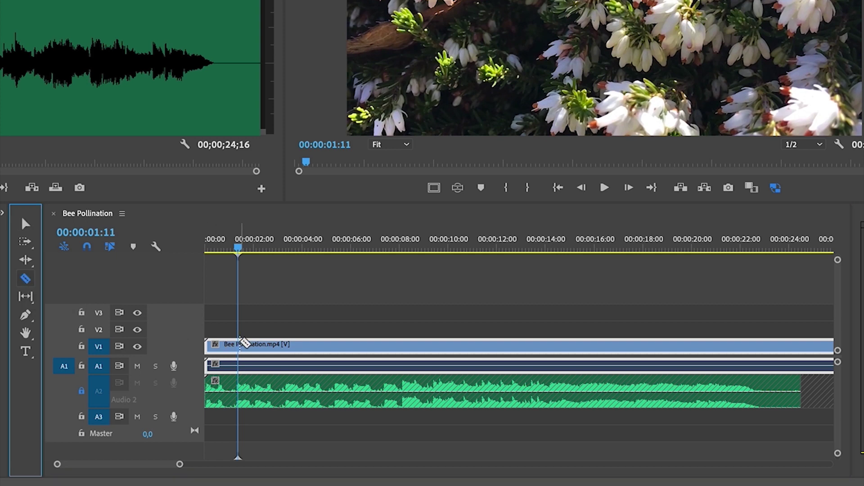
left_click(239, 344)
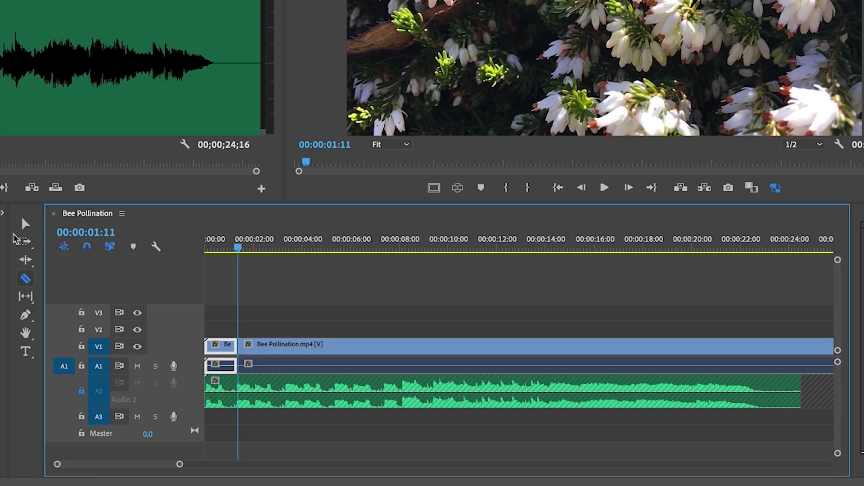
left_click(26, 225)
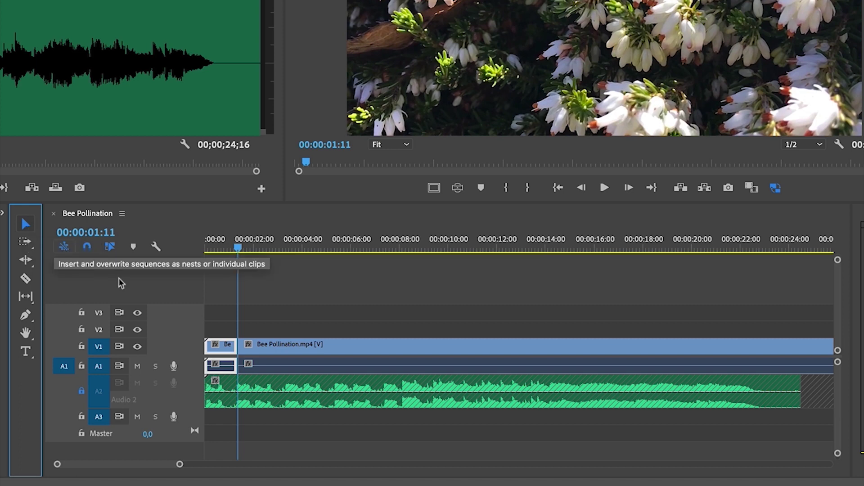
left_click(289, 351)
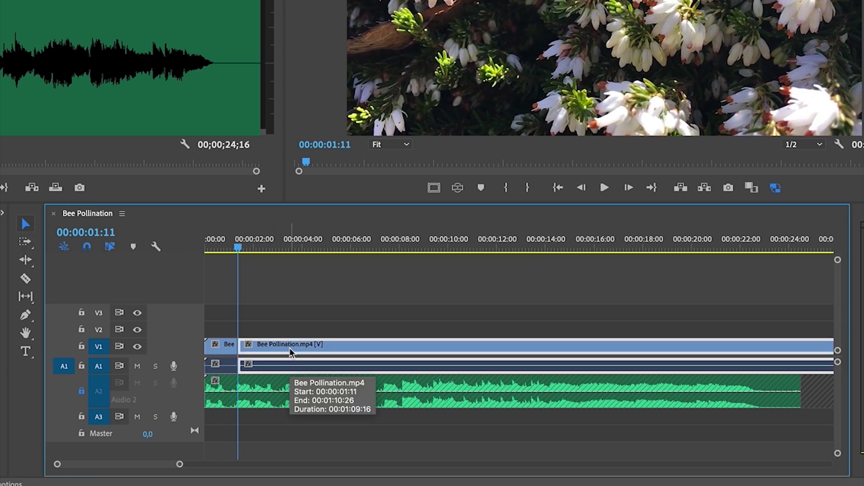
key("Delete")
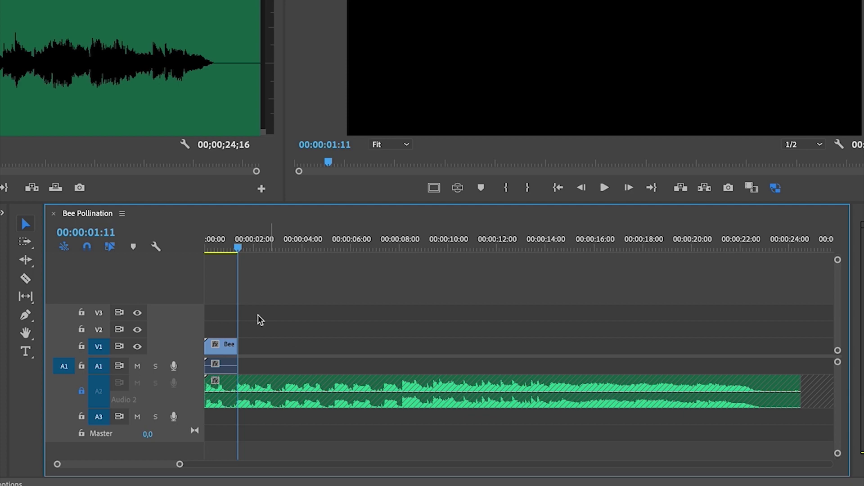
left_click_drag(239, 247, 201, 247)
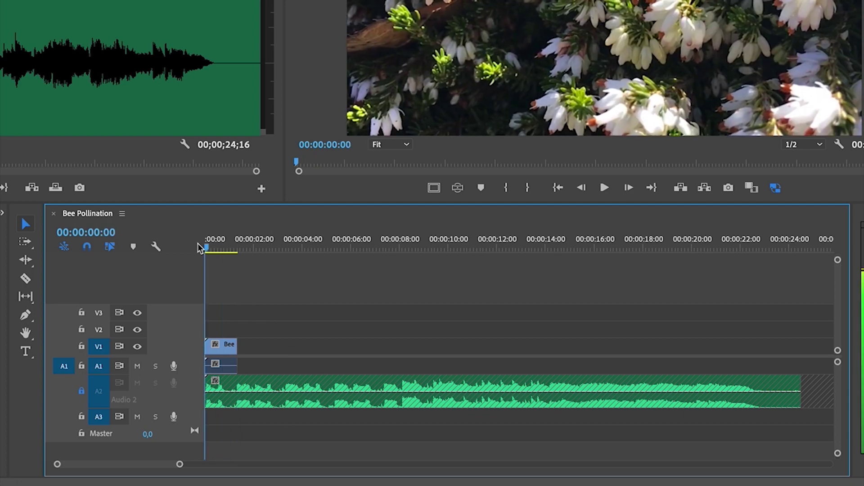
key("space")
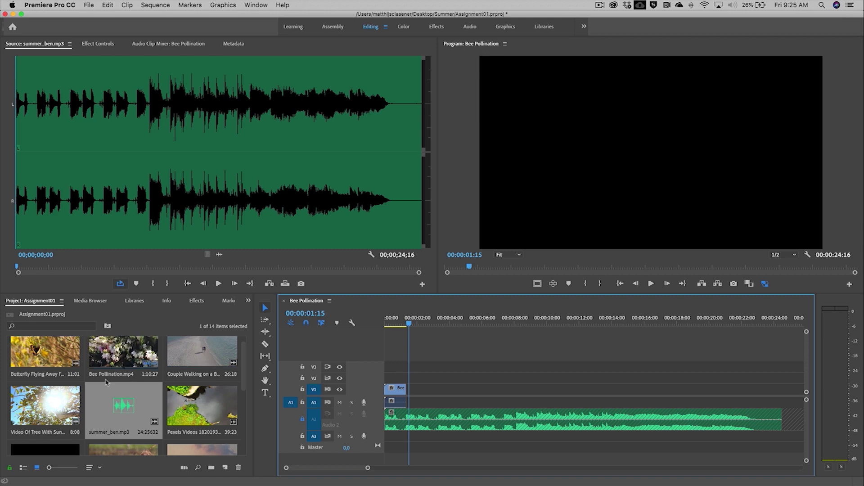
- Mark Butterfly Flying Away From A Flower.mp4 in at 00:00:04:20 and out at 00:00:05:25
double_click(45, 353)
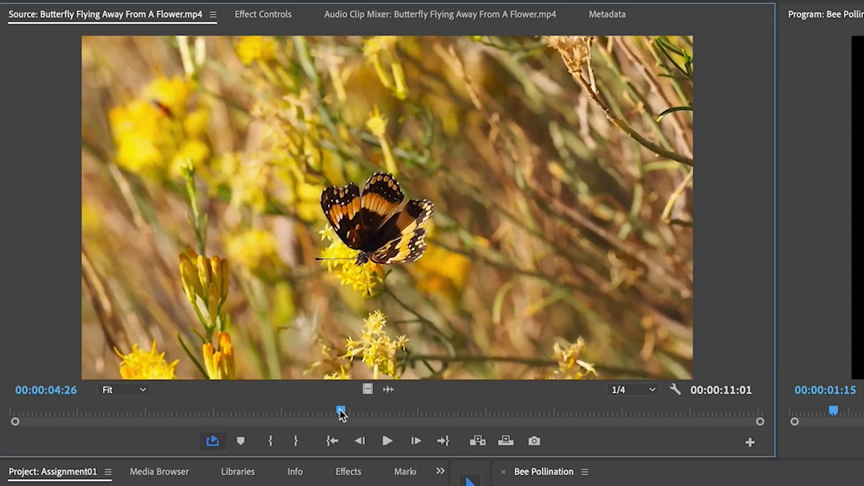
left_click_drag(339, 409, 327, 410)
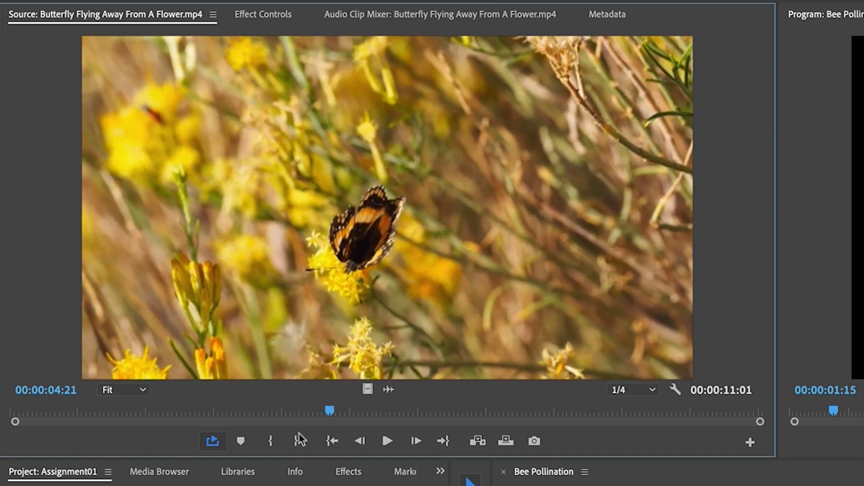
left_click(271, 442)
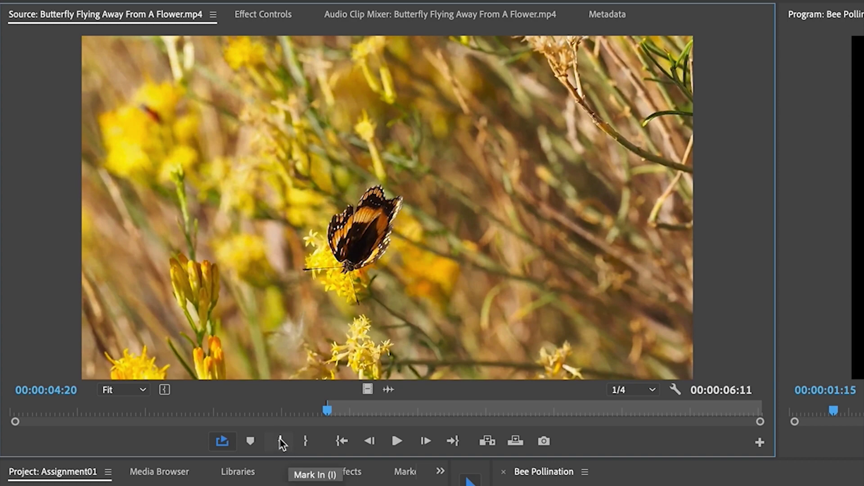
left_click(396, 442)
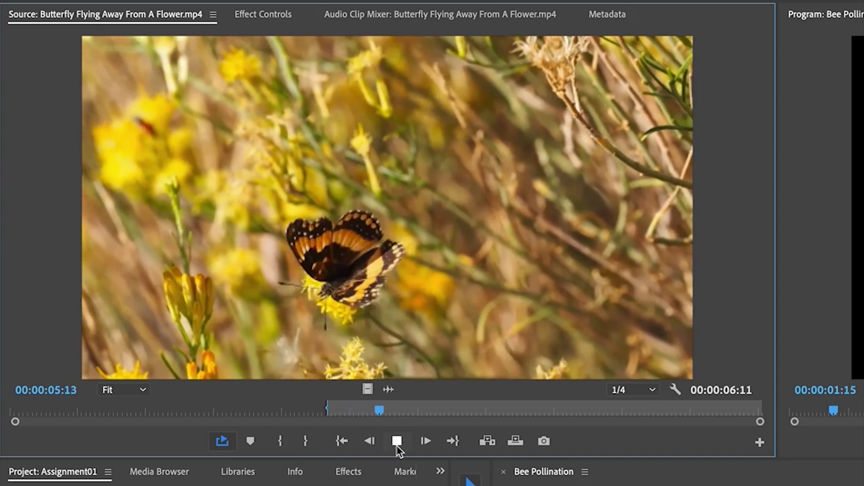
left_click(397, 442)
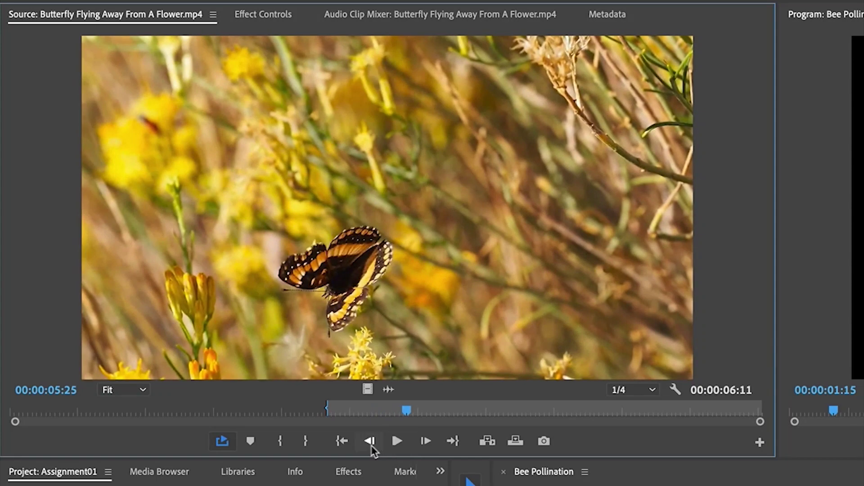
left_click(306, 442)
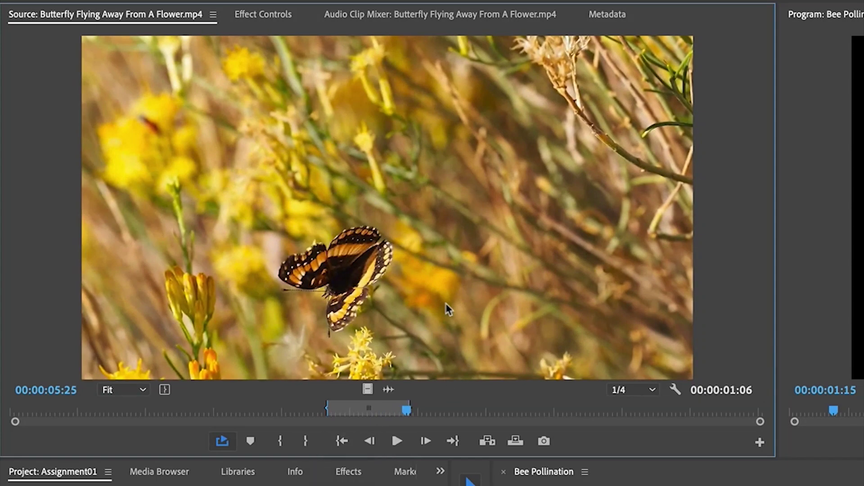
- Drop the marked butterfly shot on V1 after the bee clip and play the sequence from the start
left_click_drag(402, 247, 639, 485)
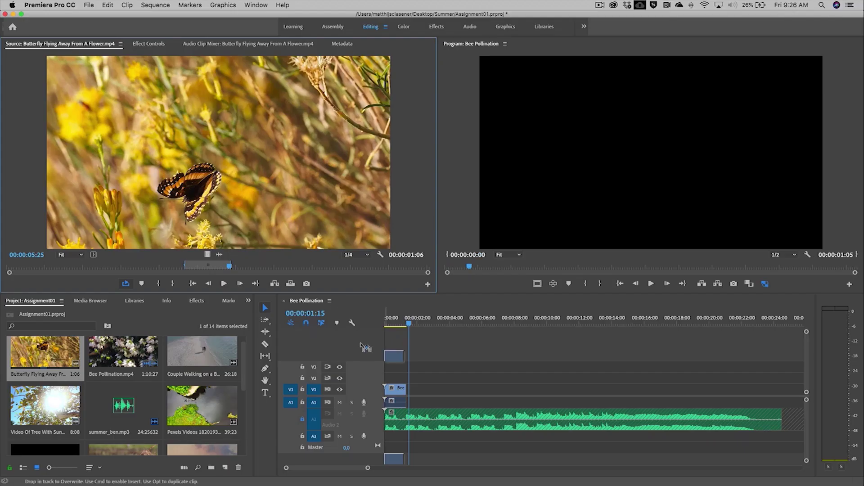
left_click_drag(365, 348, 409, 393)
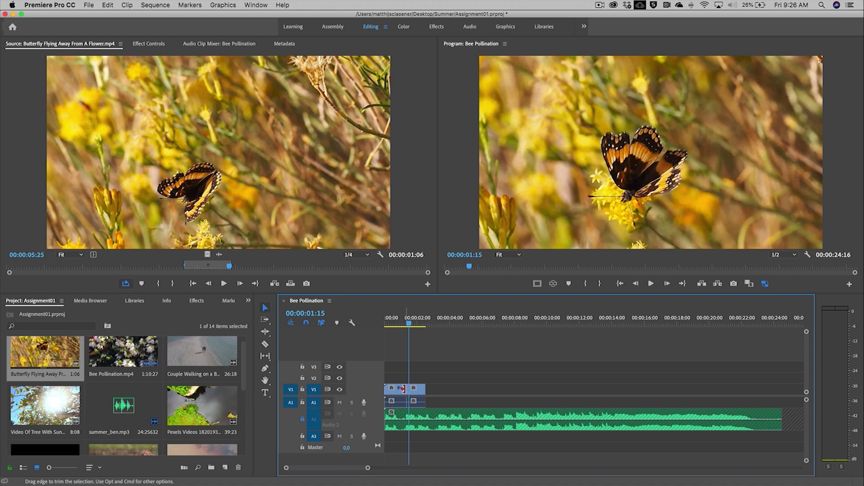
key("Home")
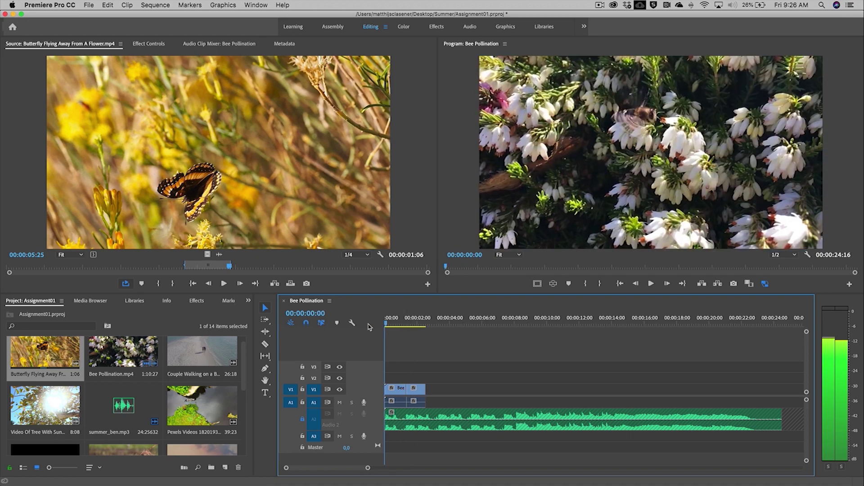
key("space")
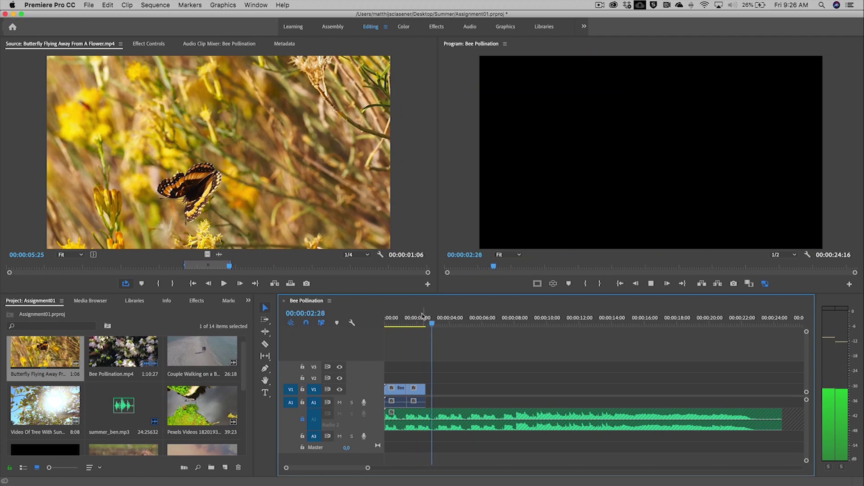
- Trim 13 frames off the butterfly clip's end, leaving a 00:00:00:23 duration
left_click_drag(417, 321, 419, 319)
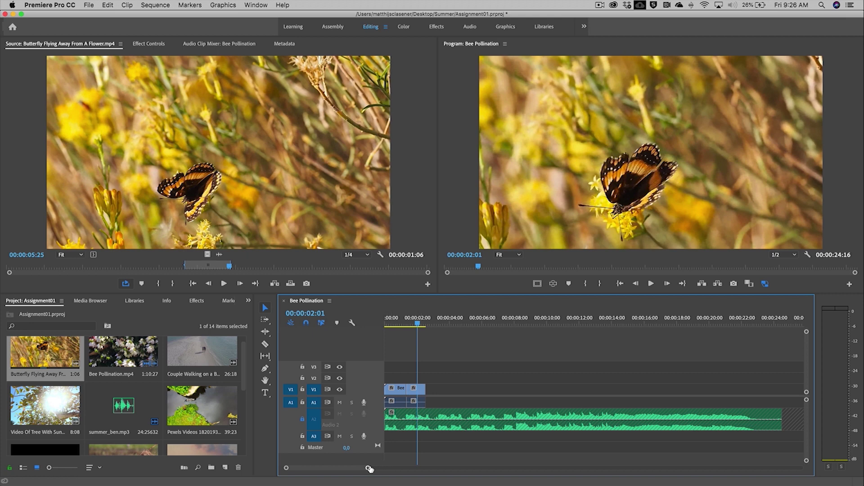
left_click_drag(369, 468, 350, 468)
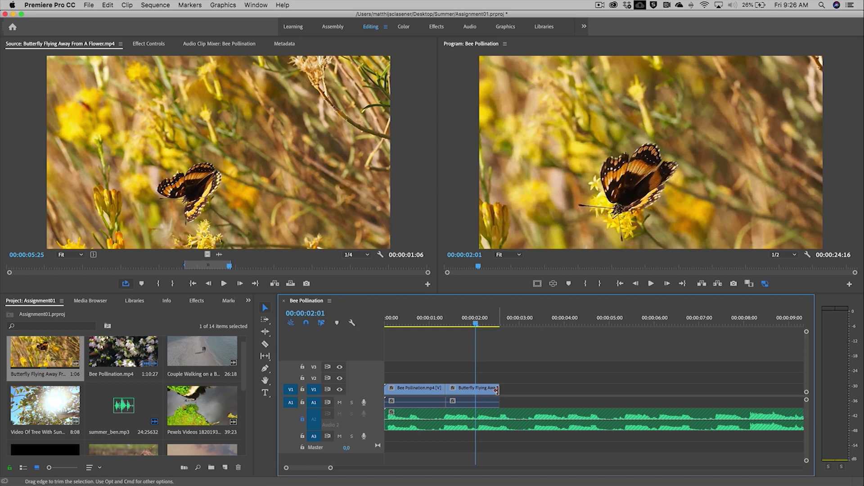
left_click_drag(497, 390, 479, 390)
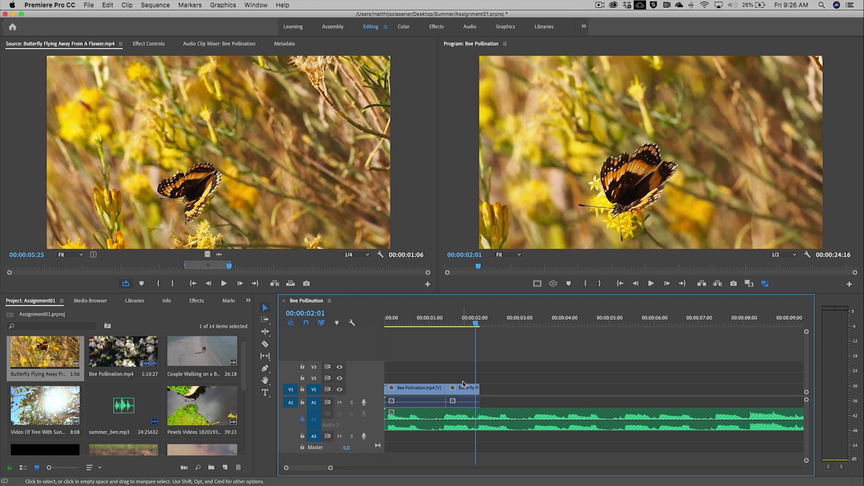
- Mark the Tree With Sun Glaring clip out at 00:00:03:23 and butt it against the Butterfly clip on V1
left_click(61, 410)
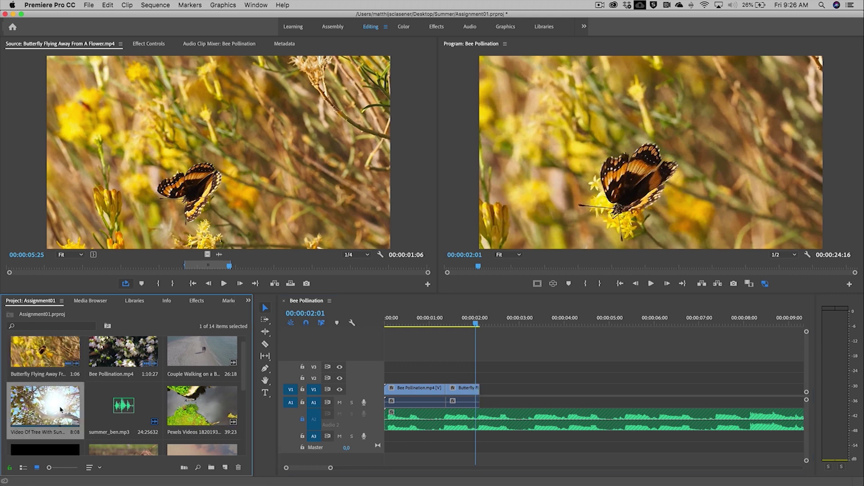
double_click(61, 410)
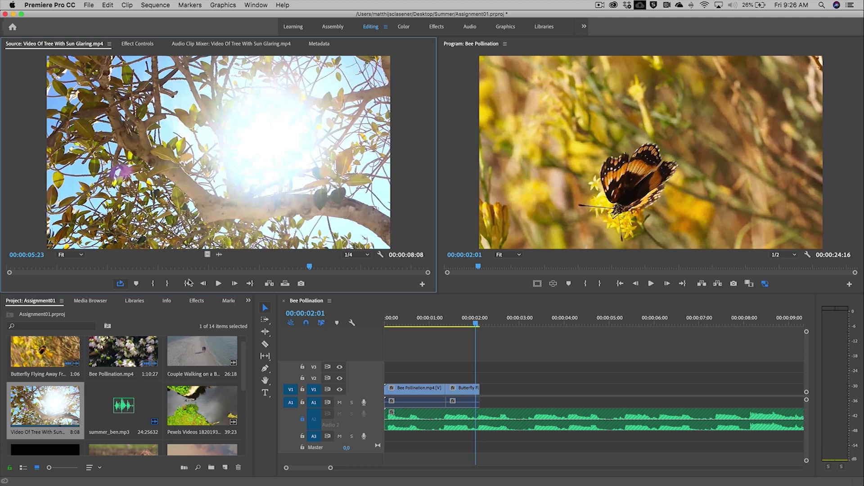
left_click_drag(183, 270, 149, 266)
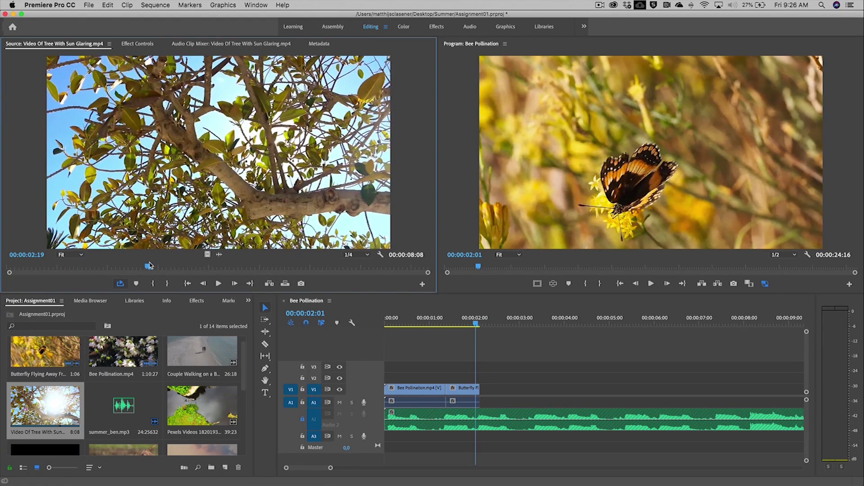
left_click(153, 285)
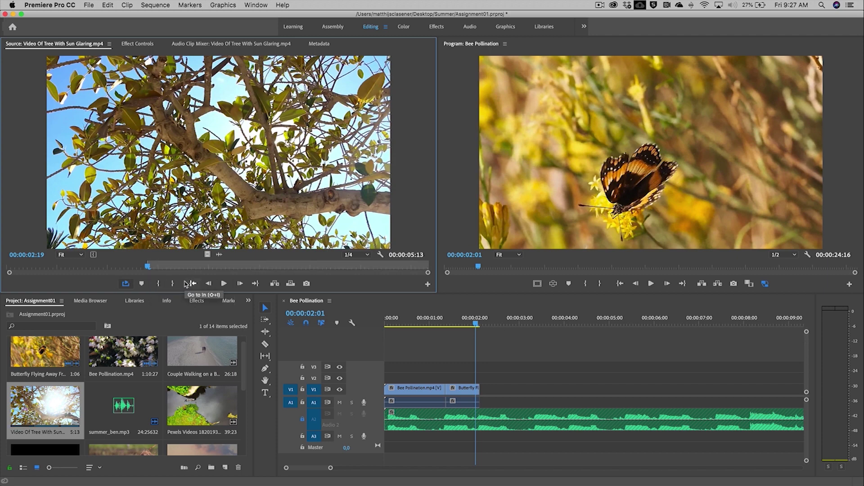
left_click(224, 284)
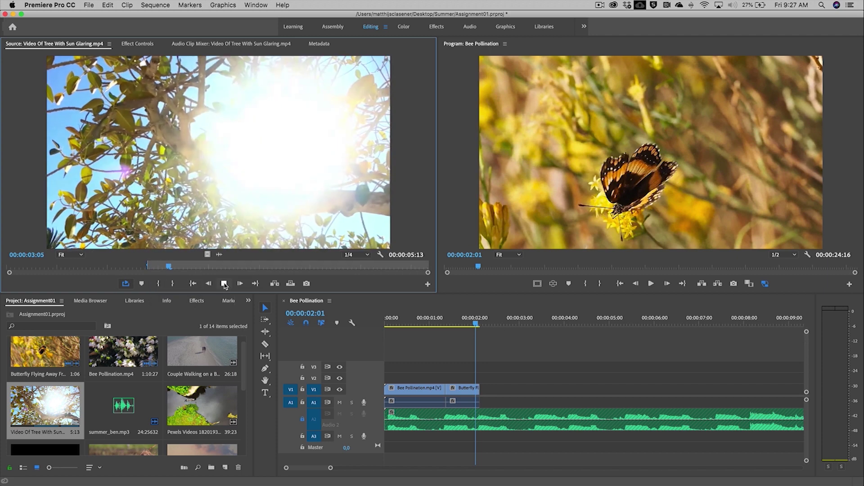
left_click(225, 284)
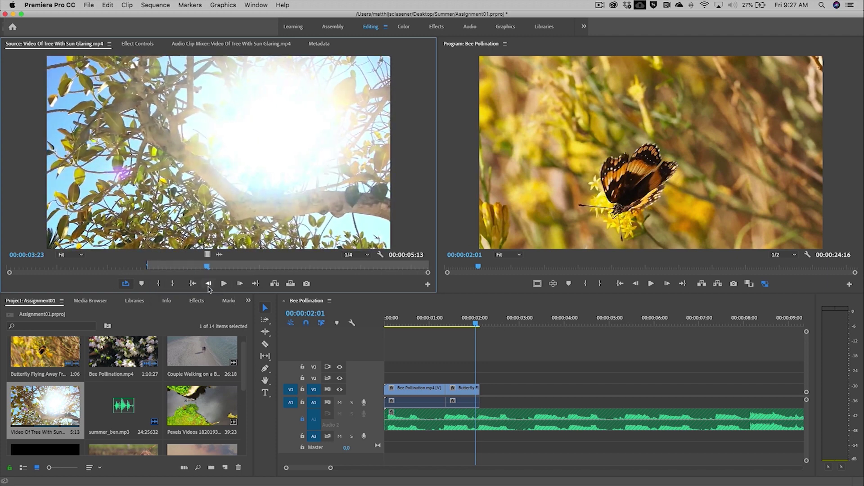
left_click(172, 284)
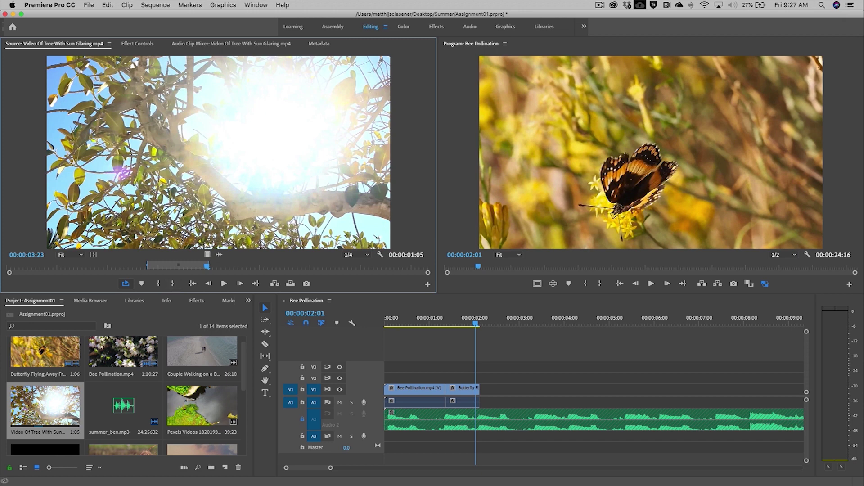
left_click_drag(206, 226, 487, 391)
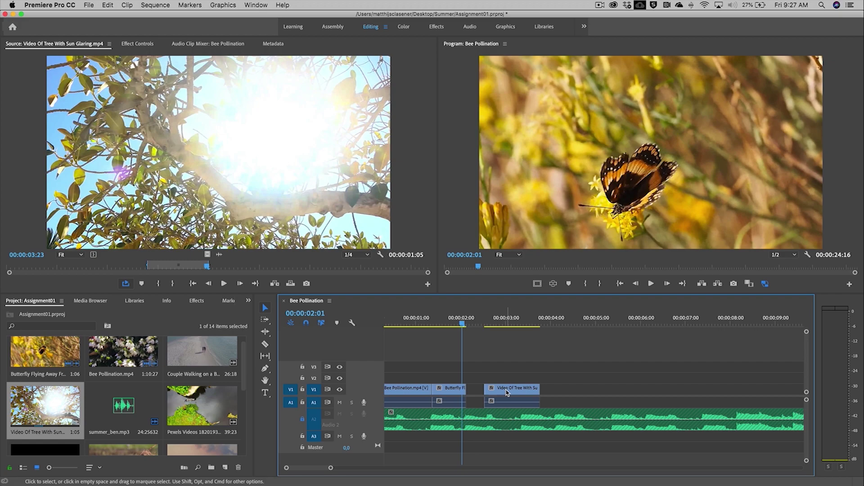
left_click_drag(508, 393, 498, 395)
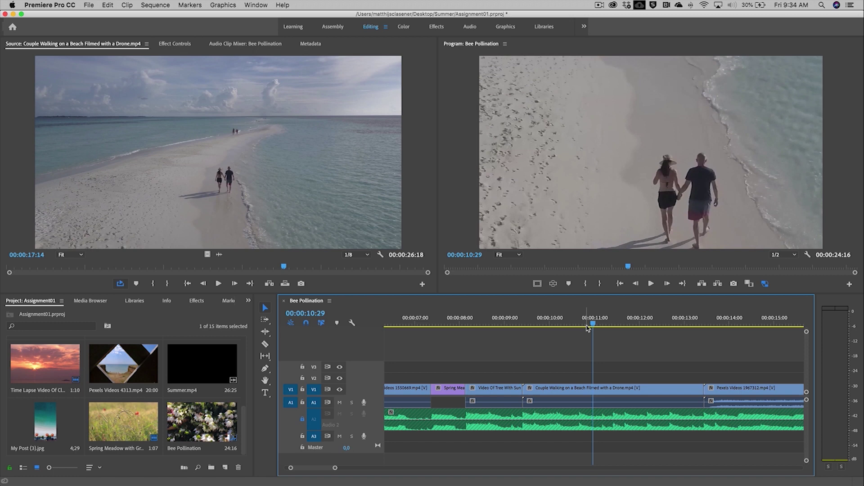
- Cut the Couple Walking on a Beach clip with the Razor at 00:00:11:12
left_click_drag(593, 326, 614, 325)
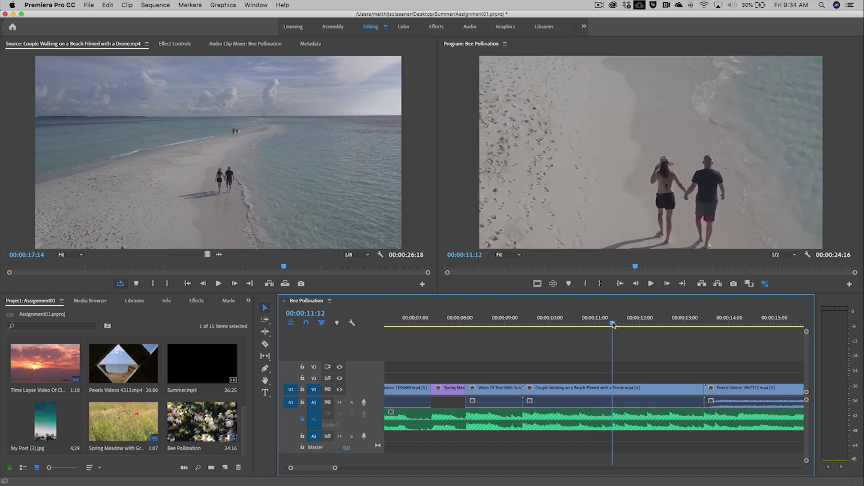
left_click(266, 345)
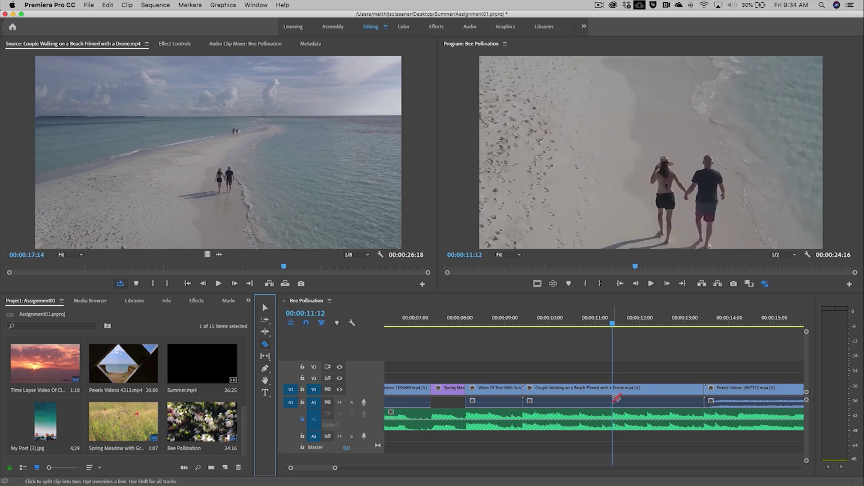
left_click(614, 398)
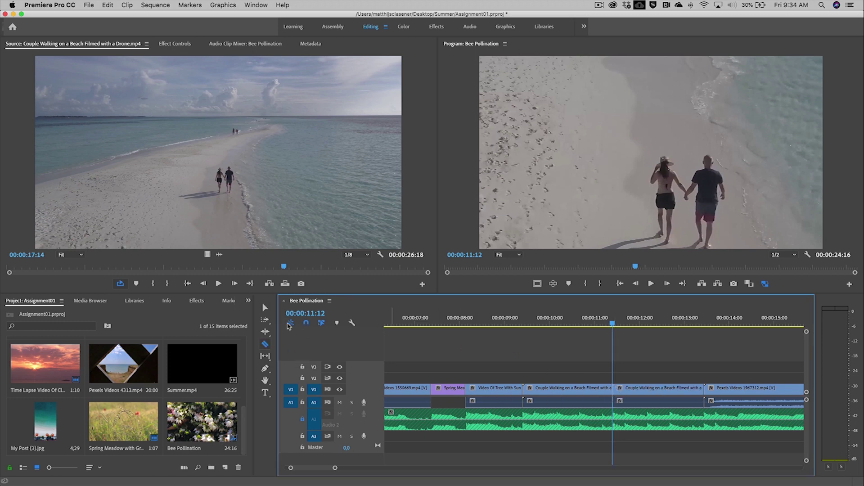
left_click(265, 308)
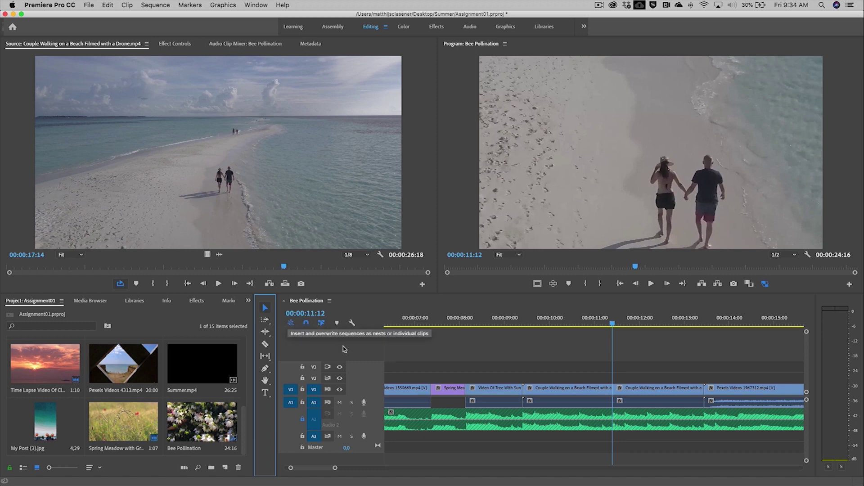
left_click(664, 325)
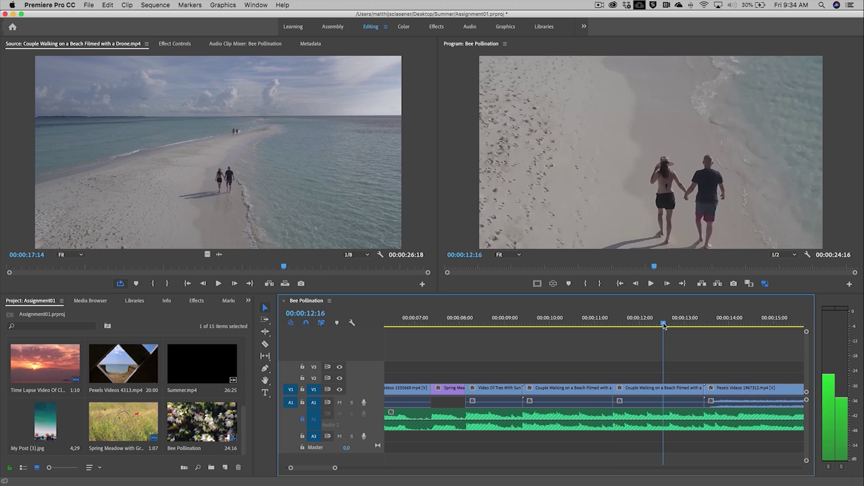
- Apply Scale to Frame Size to the second Couple Walking clip and scrub through it
right_click(662, 395)
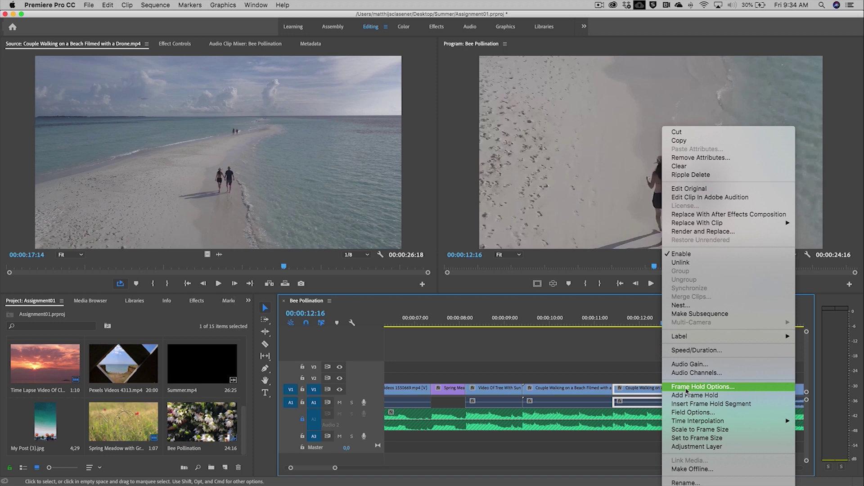
left_click(695, 433)
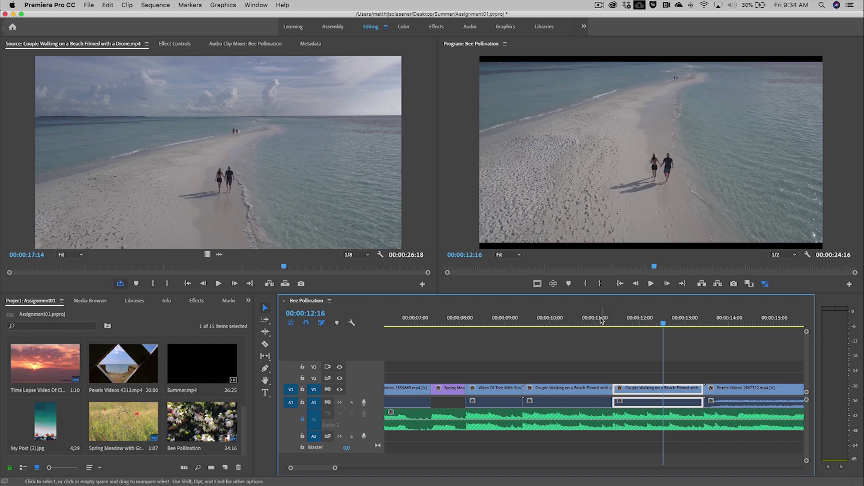
left_click_drag(599, 320, 695, 315)
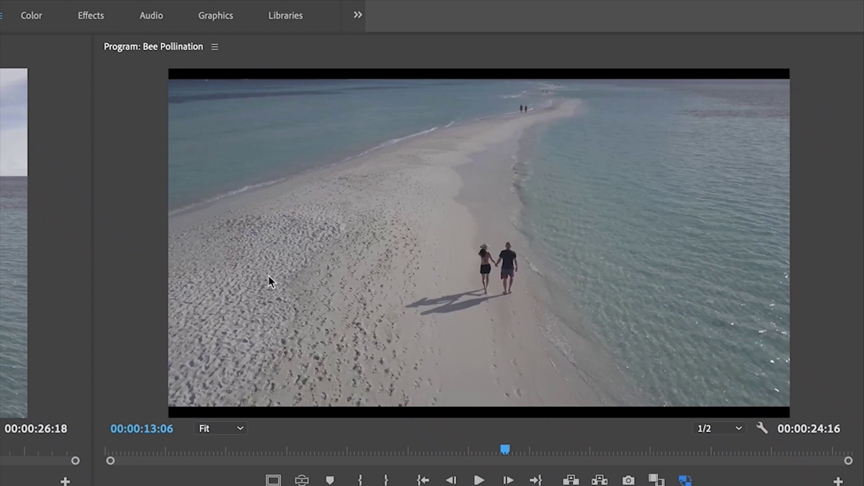
- Enlarge the second beach couple clip in the Program monitor until the black bars disappear, then play it back
left_click(269, 276)
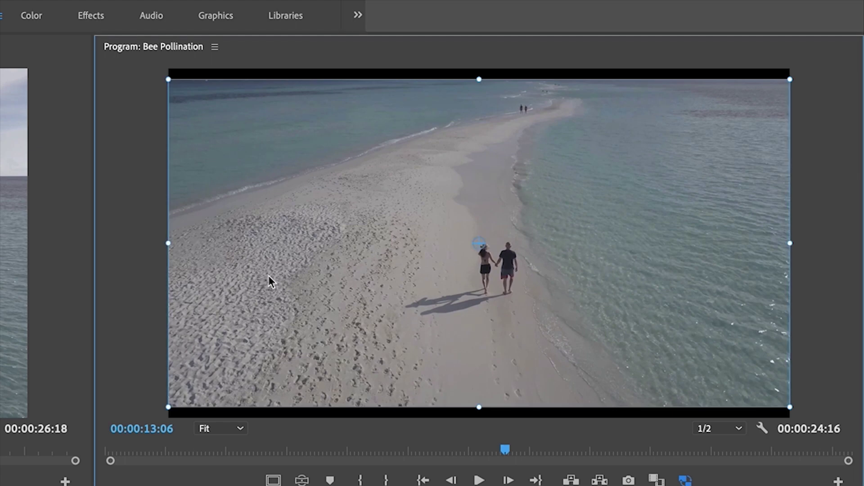
left_click_drag(168, 79, 145, 67)
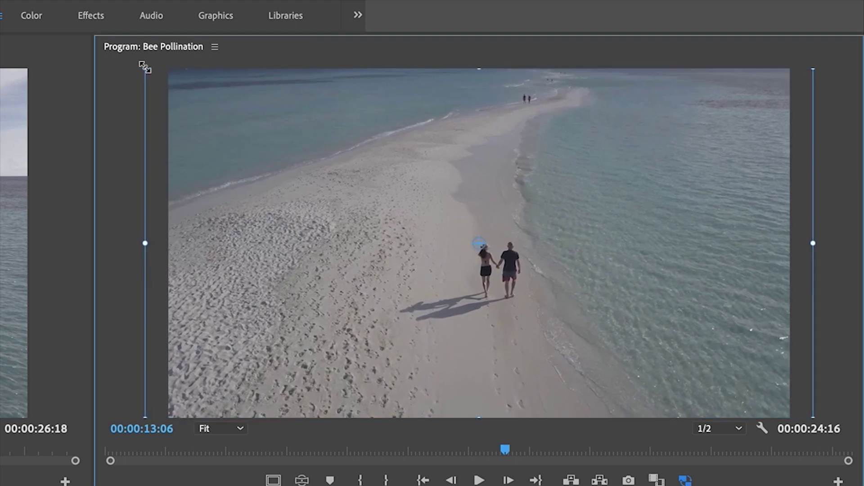
left_click(115, 91)
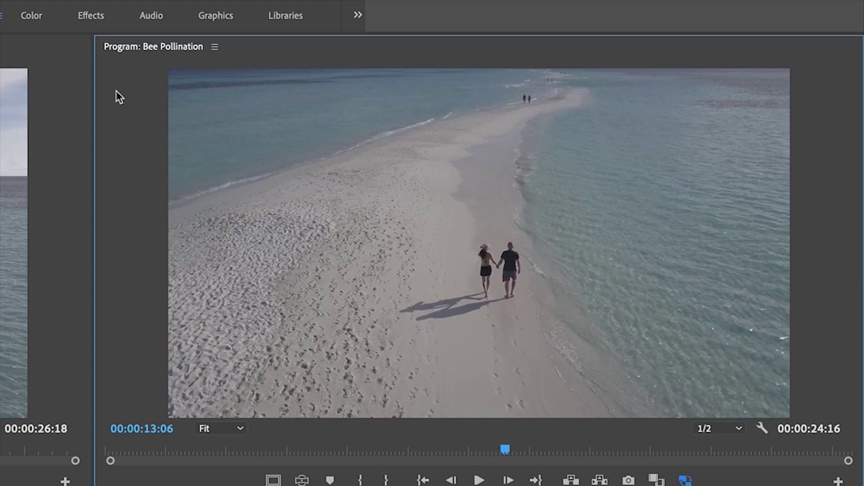
key("j")
key("j")
key("l")
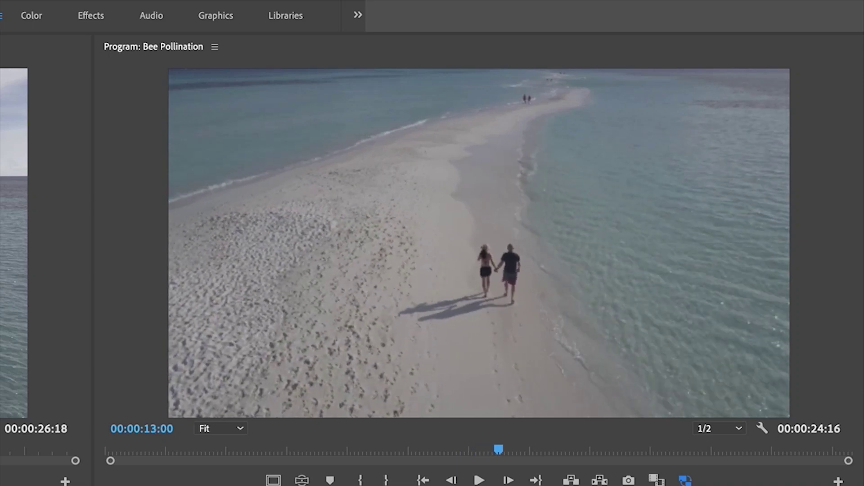
key("k")
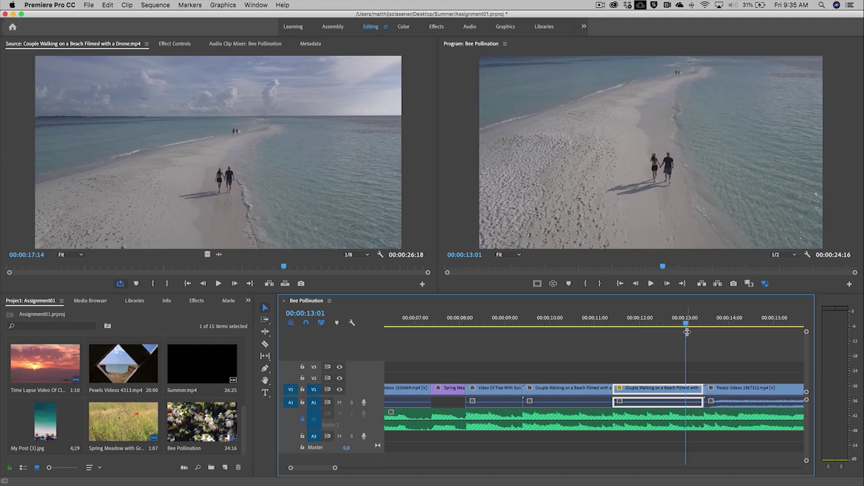
- Place My Post (3).jpg on V1 after the last clip and lengthen it
scroll(695, 350, "right", 3)
scroll(693, 350, "right", 10)
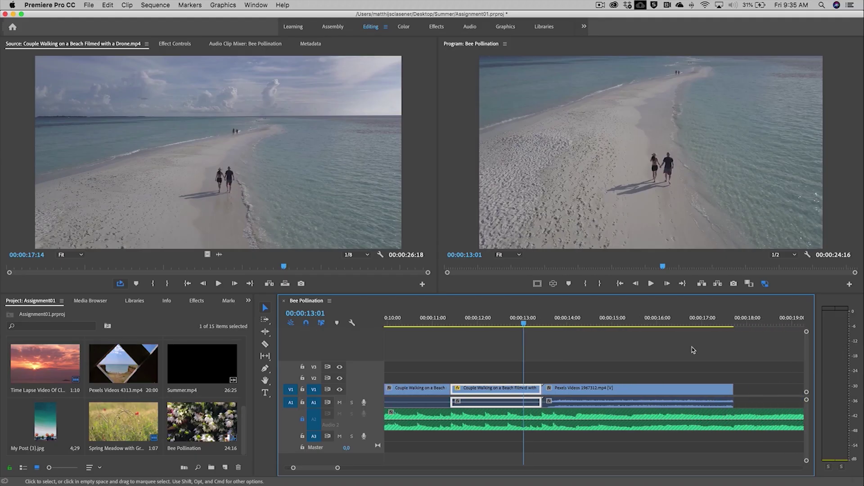
scroll(693, 350, "right", 2)
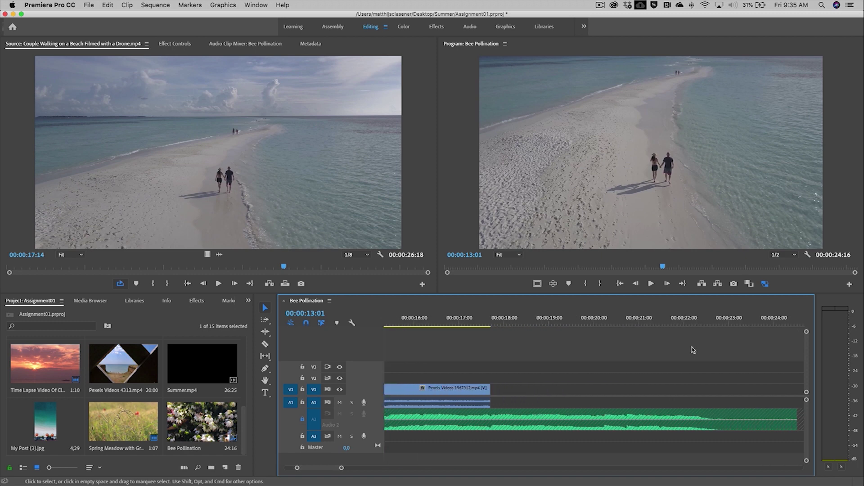
left_click(54, 432)
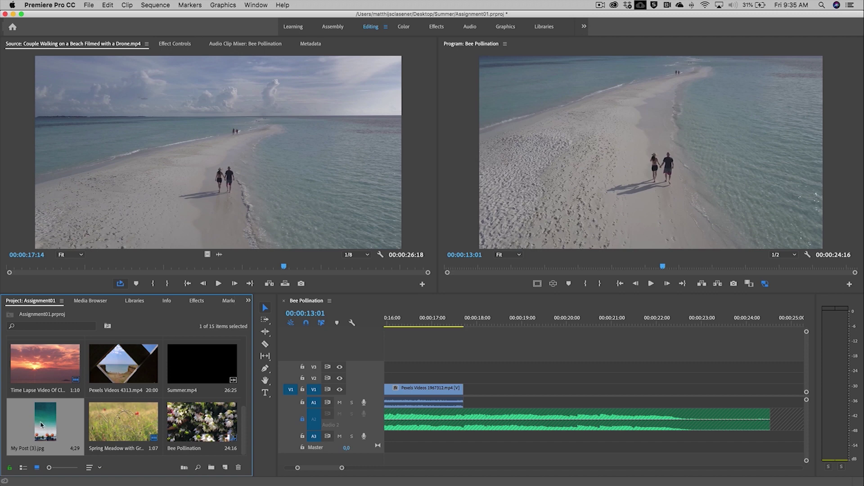
left_click_drag(41, 425, 466, 395)
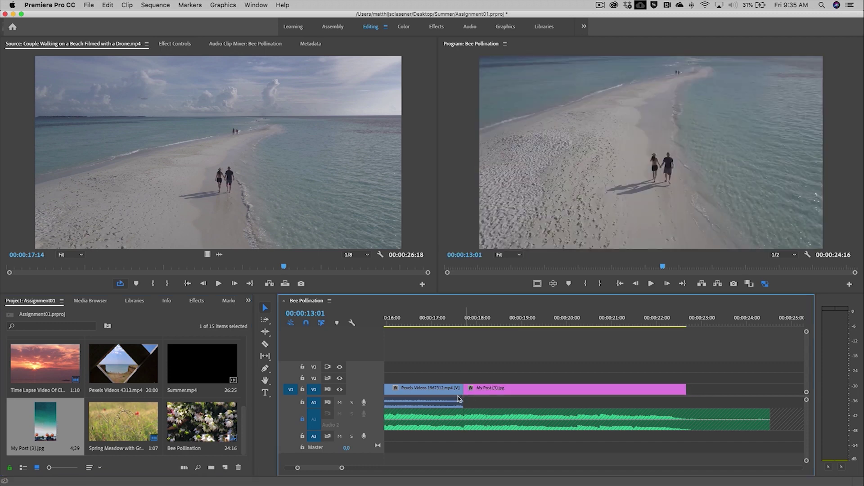
left_click_drag(685, 387, 771, 388)
- Stretch the photo wider to remove side bars and shift it up so the beach edge shows
left_click(575, 322)
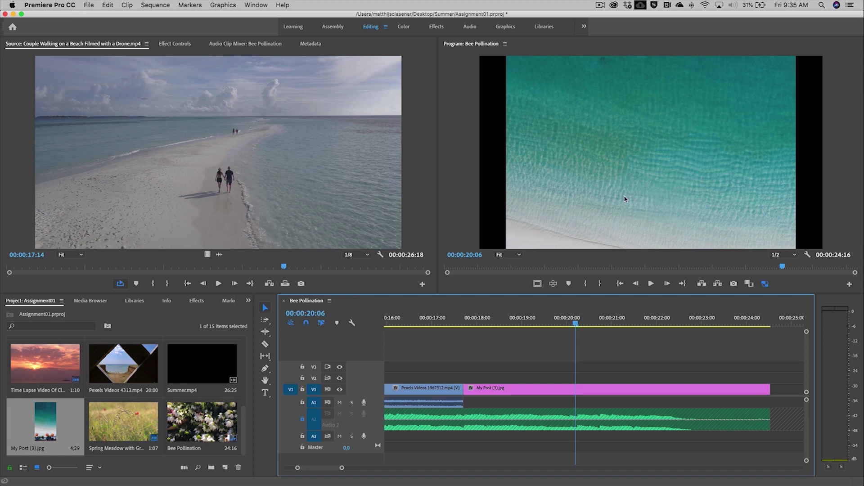
left_click(566, 390)
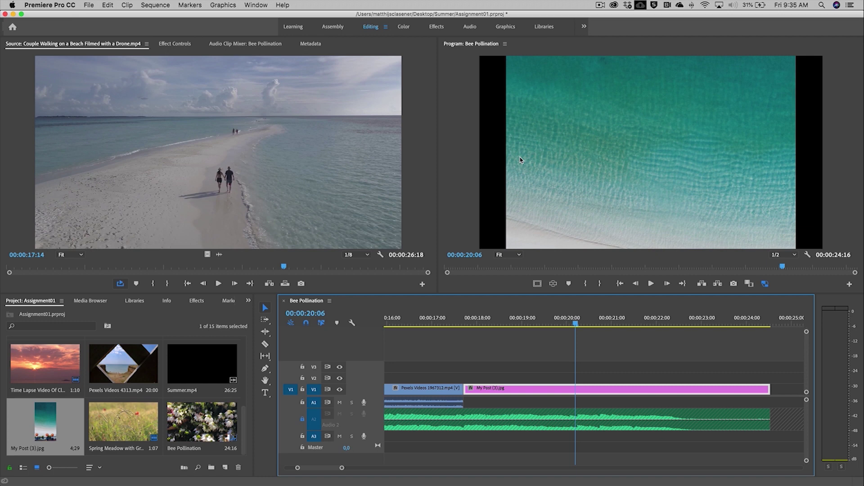
double_click(517, 132)
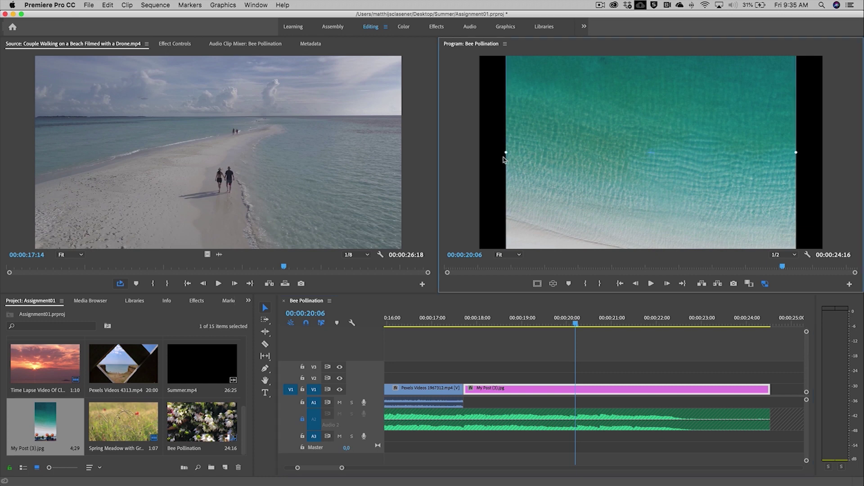
left_click_drag(506, 153, 475, 154)
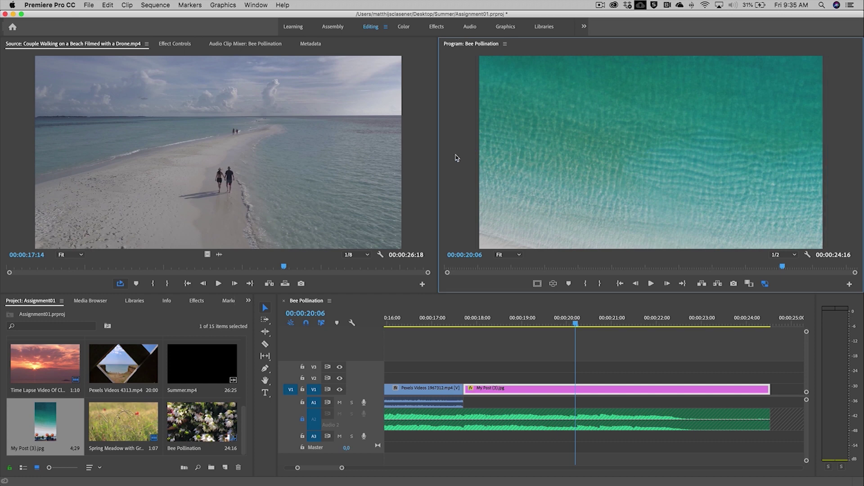
left_click(457, 158)
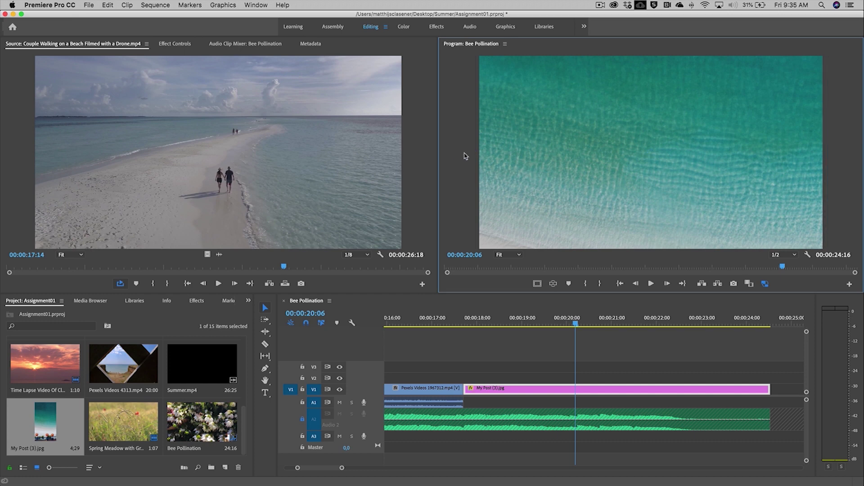
left_click(646, 212)
left_click_drag(639, 232, 637, 188)
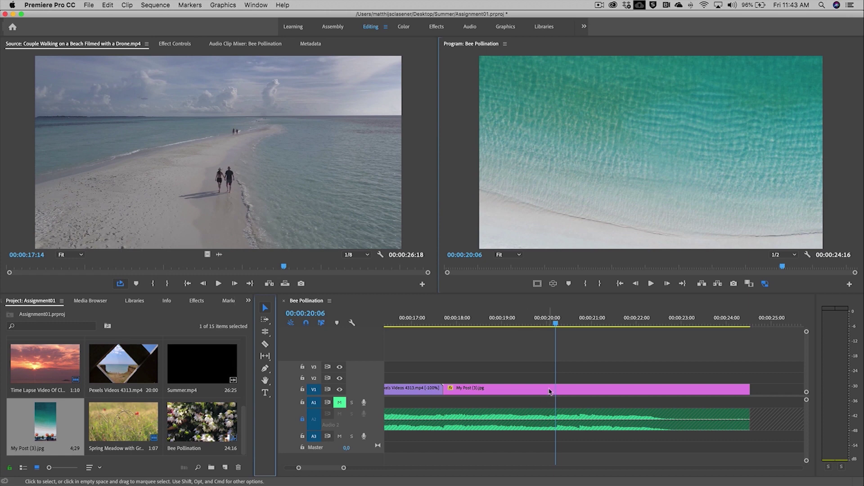
- Add a SUMMER text layer over the beach photo
left_click(265, 393)
left_click(567, 132)
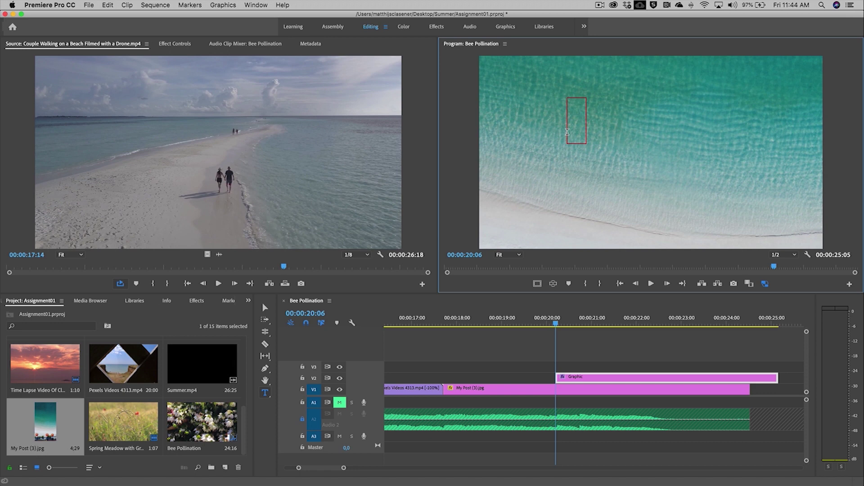
type("SUMMER")
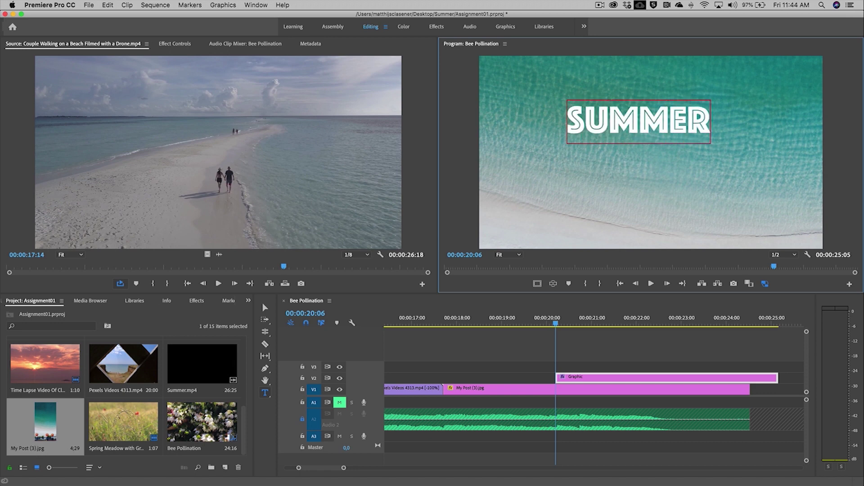
left_click(265, 308)
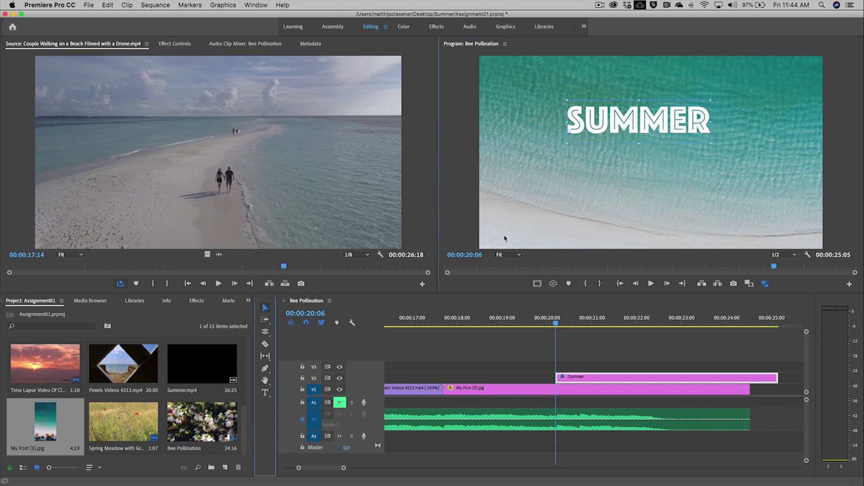
- Add a MOOD text layer below SUMMER and nudge it up and to the right
left_click(265, 392)
left_click(640, 174)
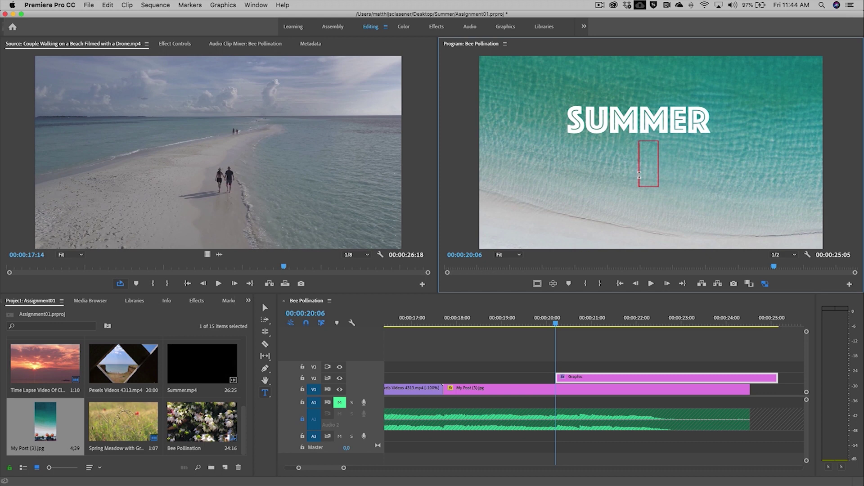
type("MOOD")
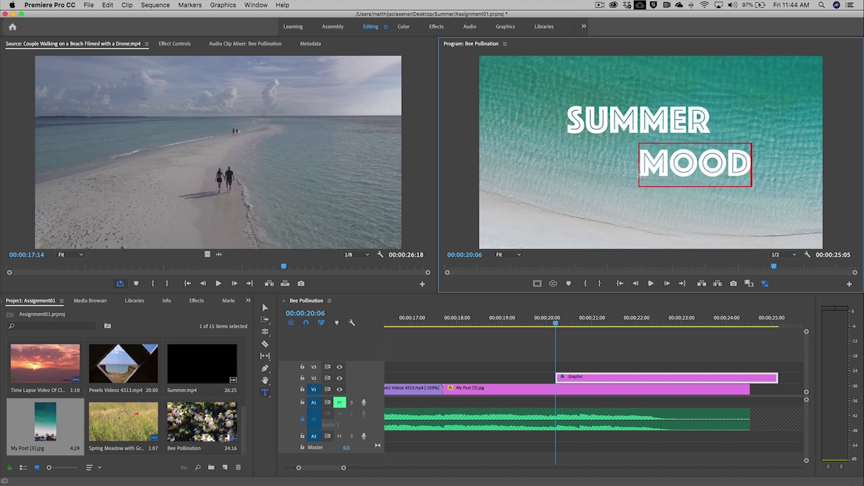
left_click(266, 307)
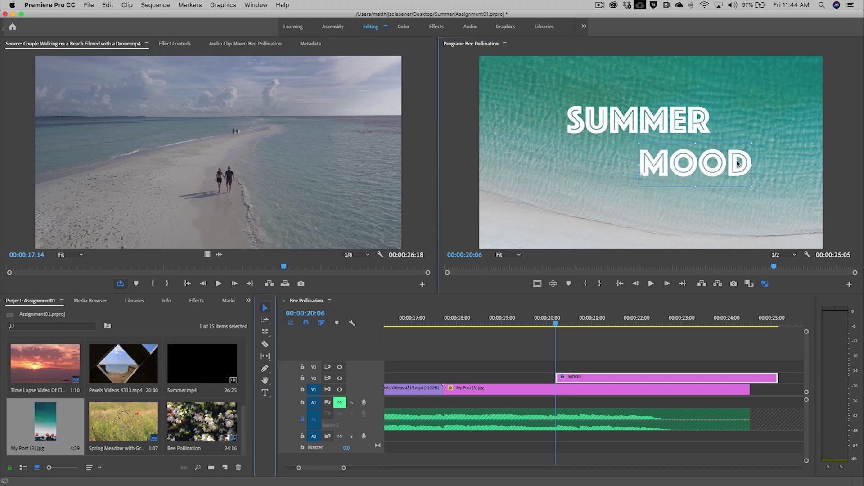
left_click_drag(738, 163, 743, 157)
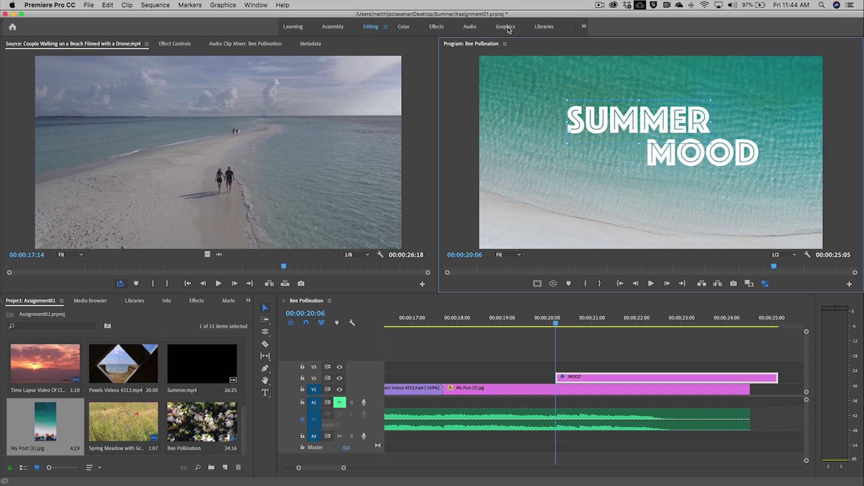
- Set the Summer text's font to Noteworthy in the Graphics workspace's Essential Graphics panel
left_click(506, 27)
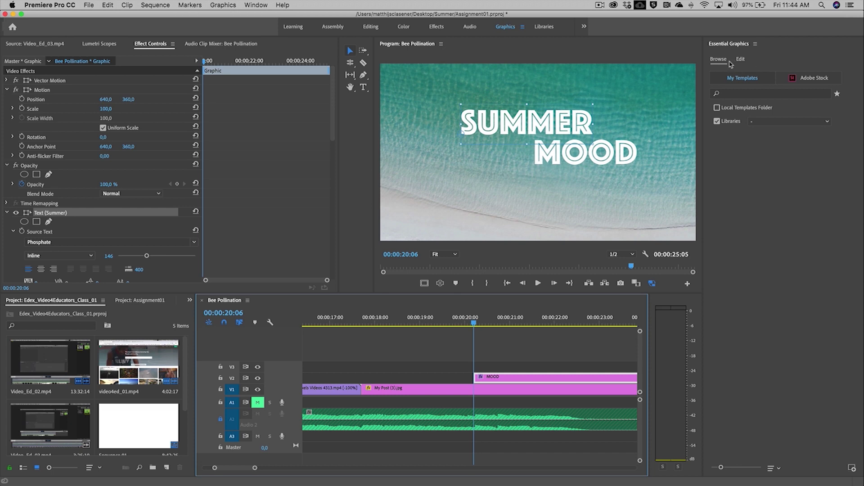
left_click(744, 59)
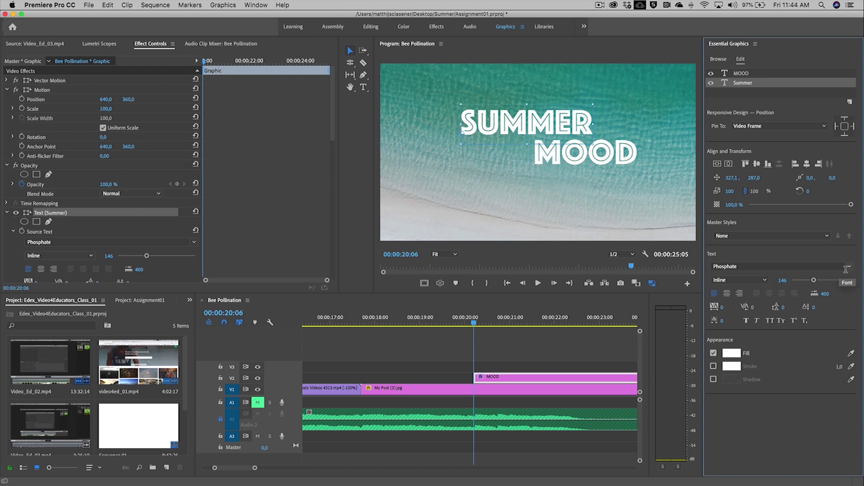
left_click(850, 267)
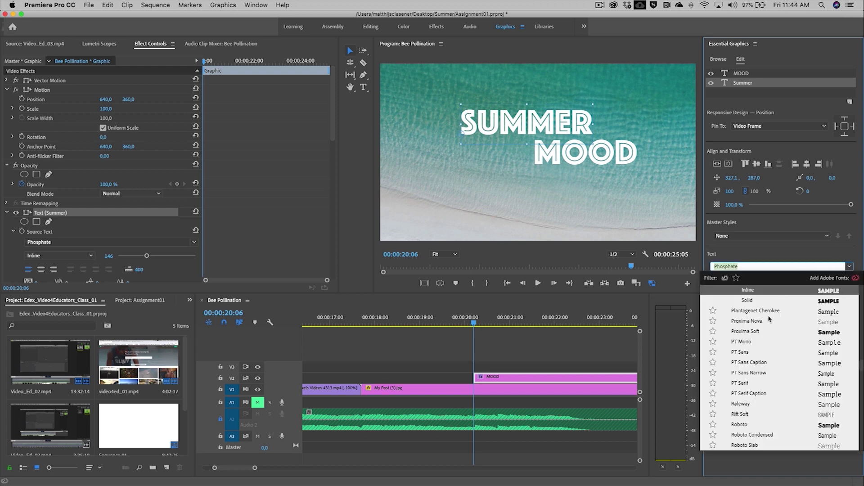
scroll(770, 333, "up", 10)
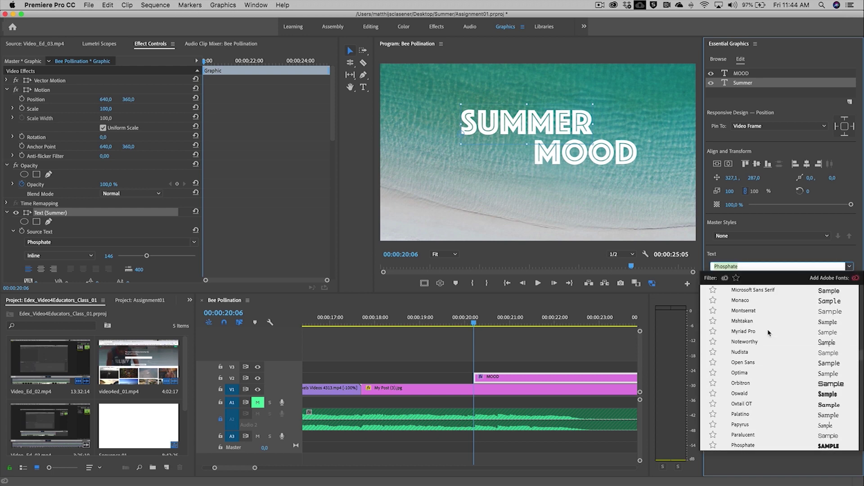
scroll(769, 333, "down", 1)
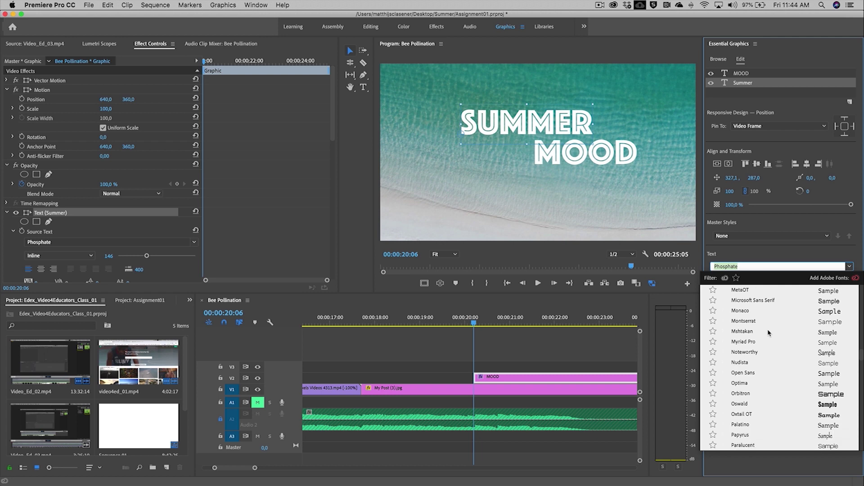
left_click(743, 353)
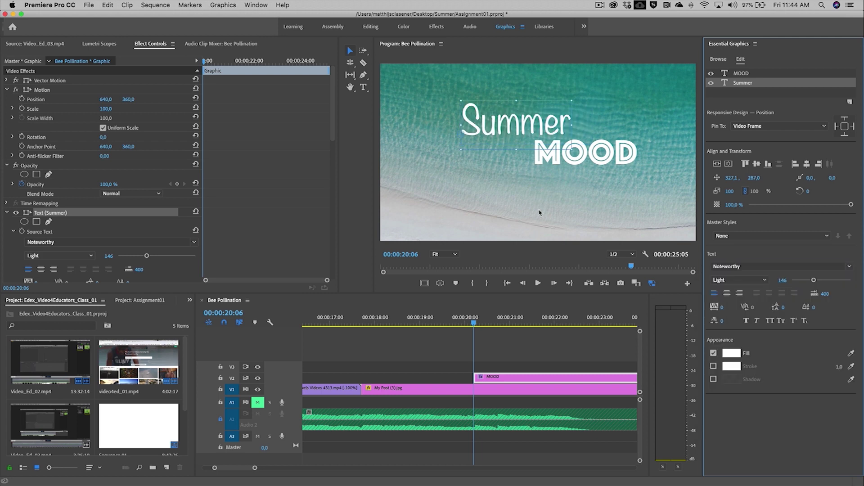
- Make the first S of Summer larger than the rest of the word
double_click(484, 121)
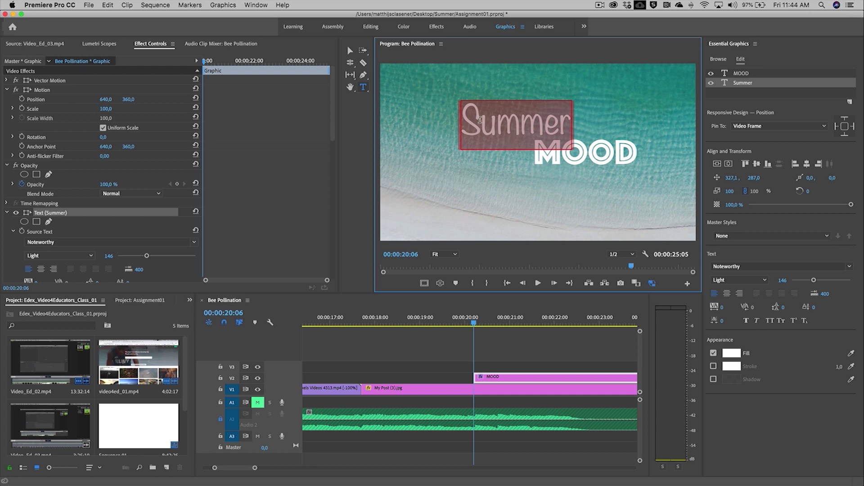
left_click(479, 120)
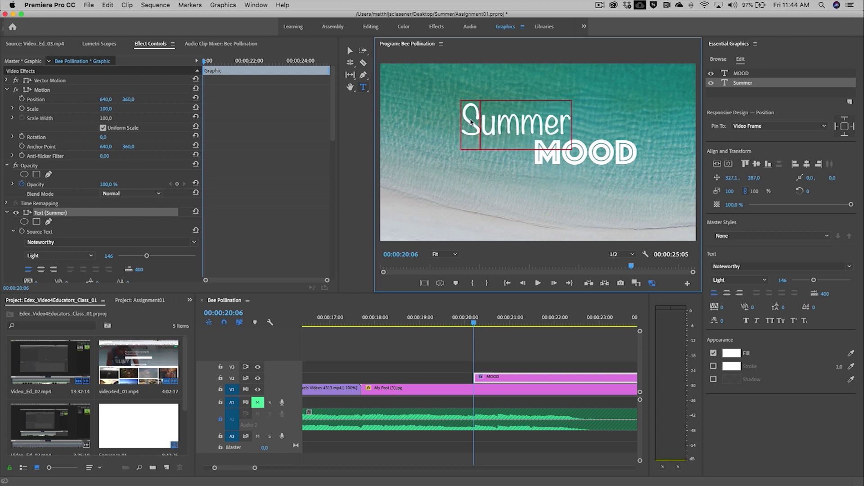
left_click_drag(471, 121, 468, 118)
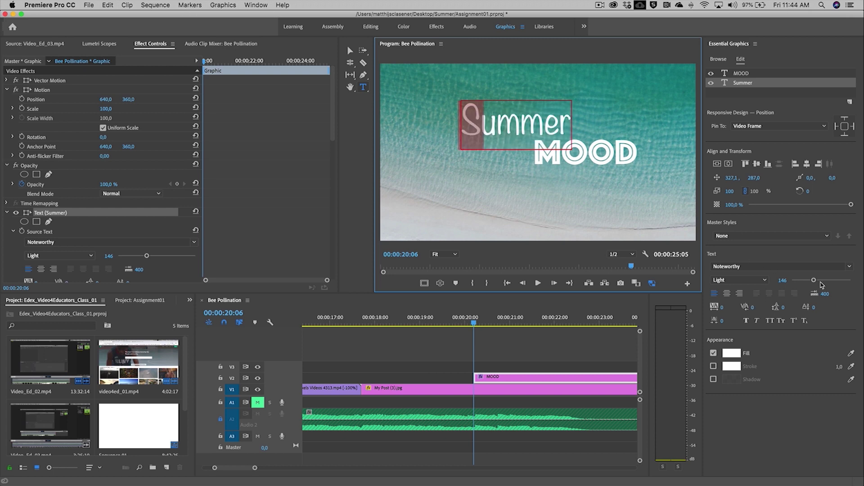
left_click_drag(814, 280, 823, 281)
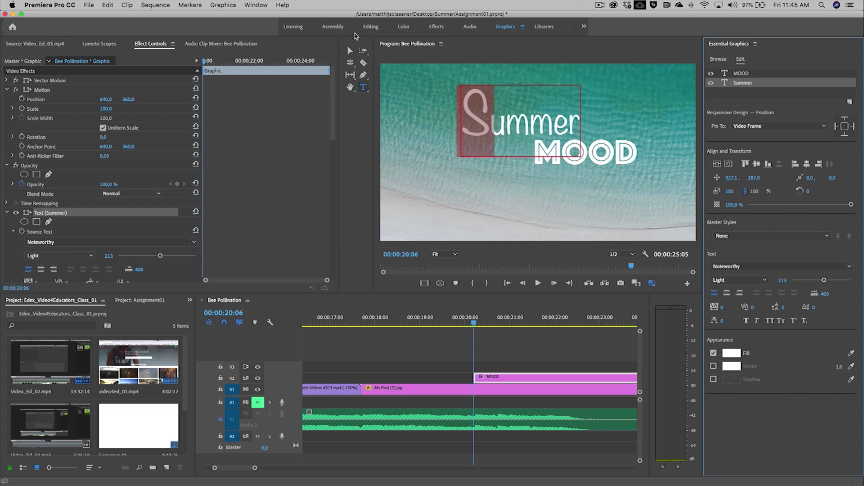
- Move both the Summer and MOOD text layers down and to the left
left_click(351, 52)
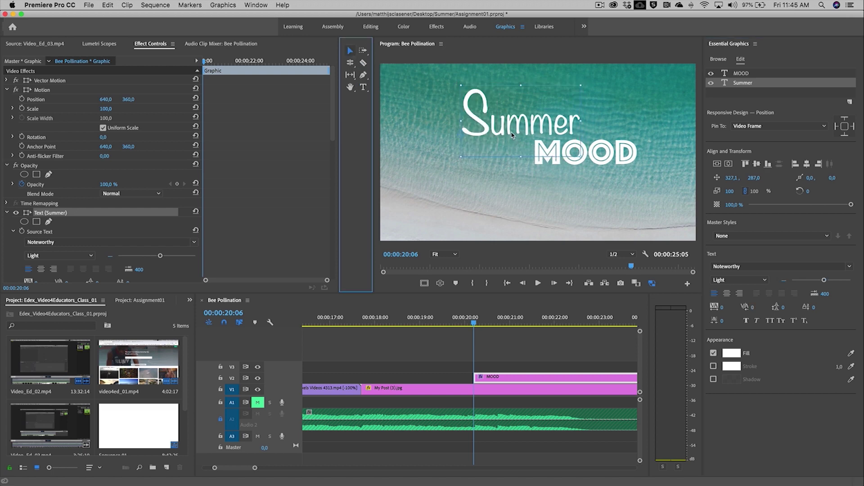
left_click_drag(509, 133, 498, 146)
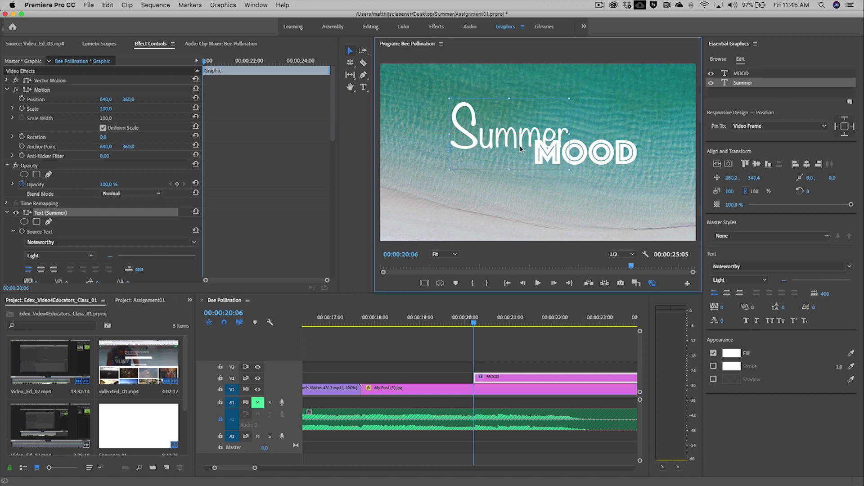
left_click_drag(595, 158, 580, 171)
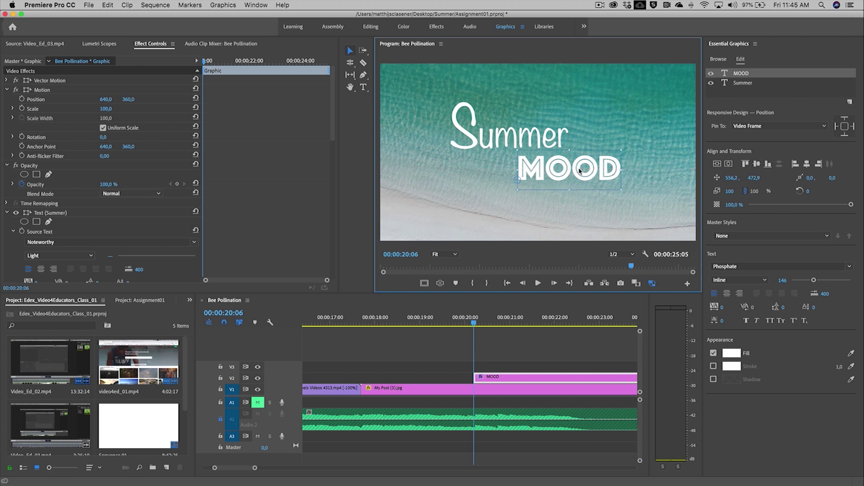
left_click(607, 115)
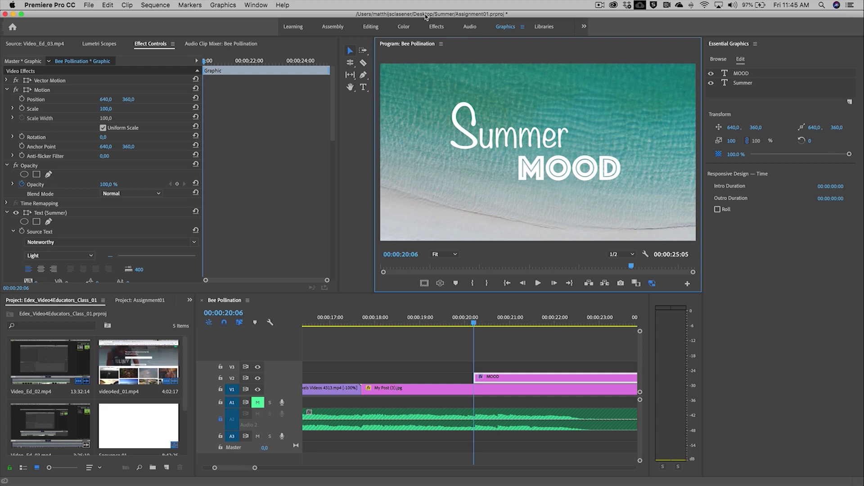
- Trim the MOOD title clip to end with the photo, so the sequence ends at 00:00:24:16
left_click(233, 302)
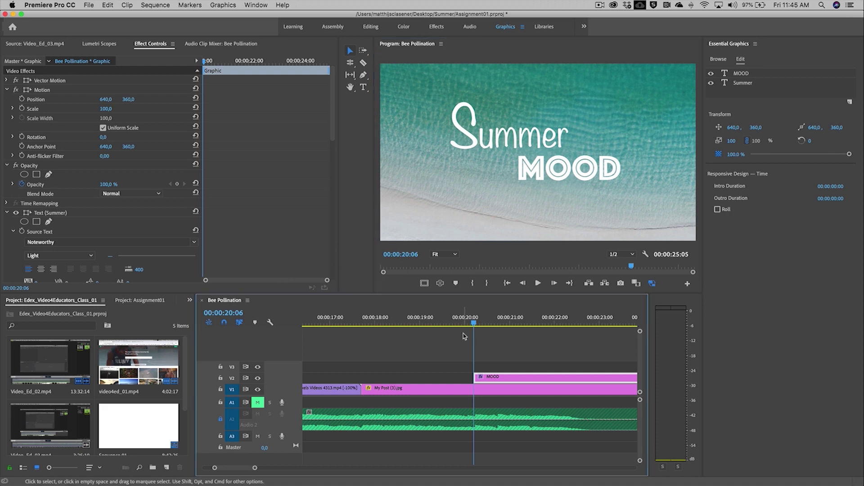
scroll(466, 364, "right", 5)
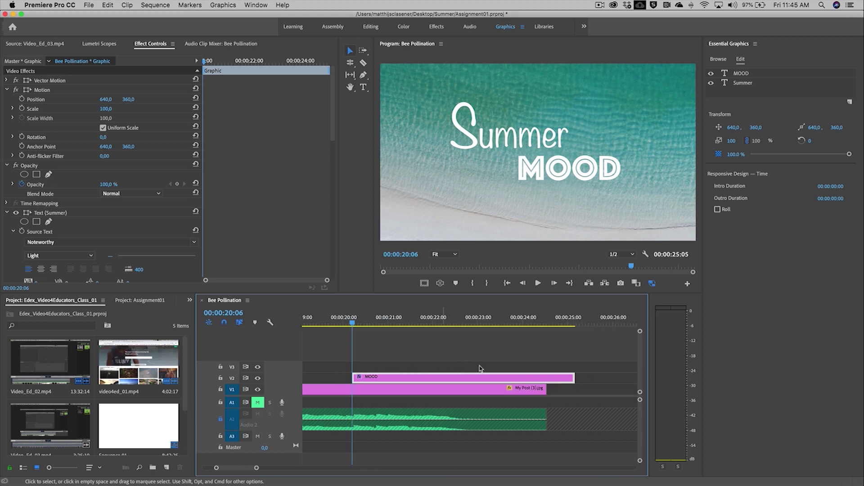
mouse_move(524, 323)
left_mouse_down()
mouse_move(560, 320)
mouse_move(511, 323)
left_mouse_up()
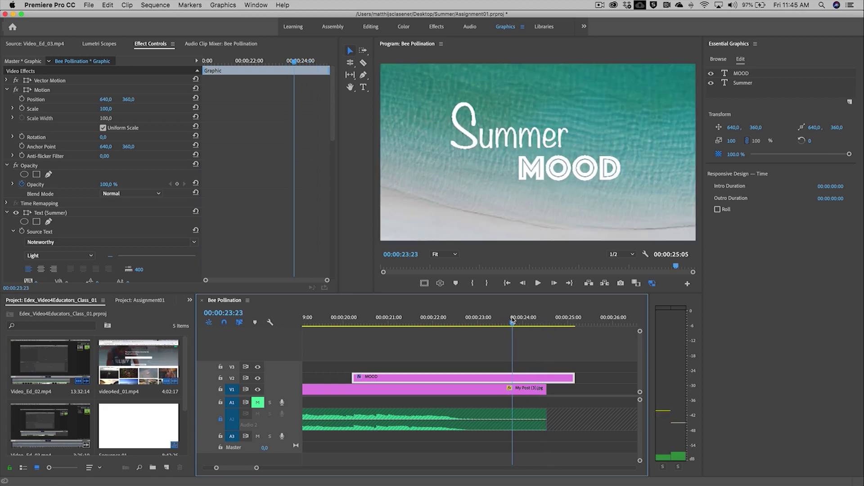
left_click_drag(571, 378, 542, 378)
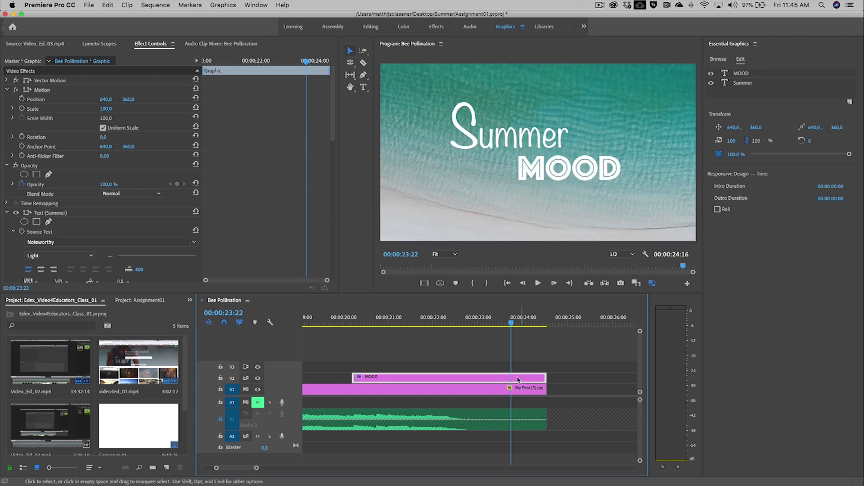
mouse_move(354, 323)
left_mouse_down()
mouse_move(506, 314)
mouse_move(352, 322)
left_mouse_up()
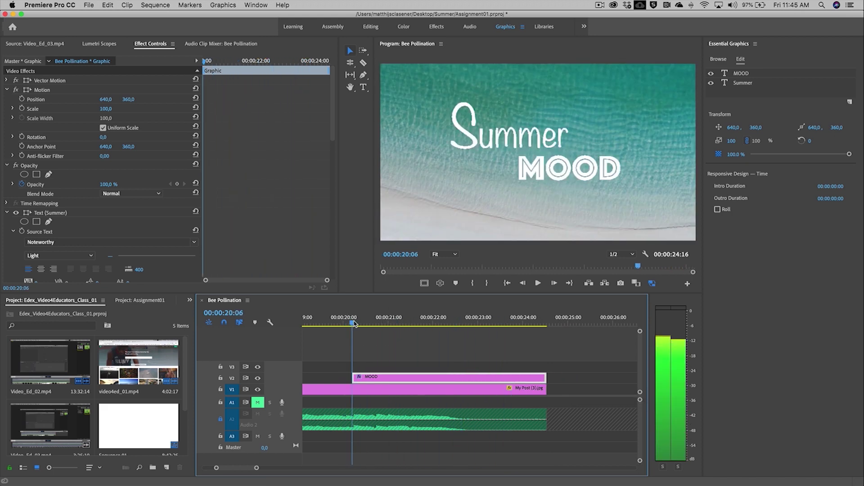
- Set up the sequence export as H.264 with the YouTube 1080p Full HD preset
left_click(85, 5)
mouse_move(110, 245)
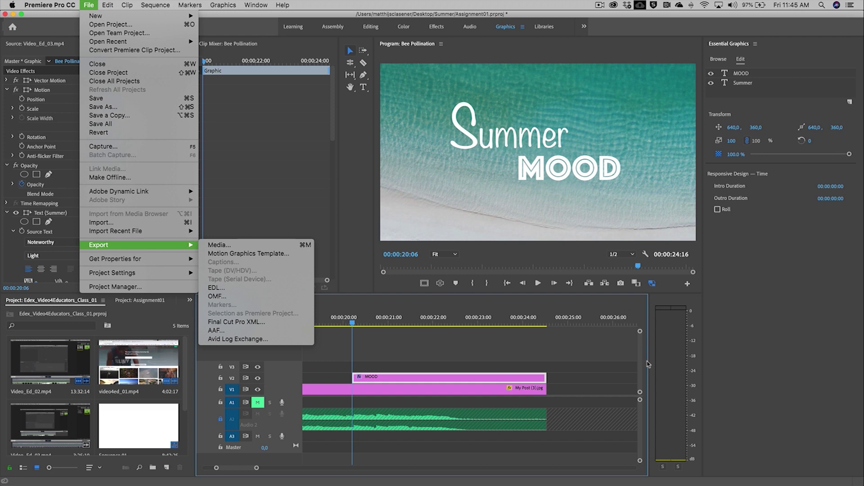
left_click(267, 248)
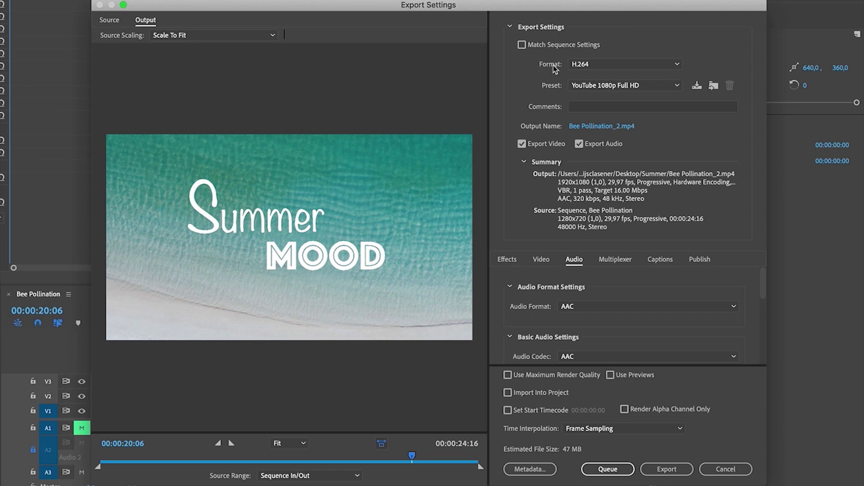
left_click(582, 66)
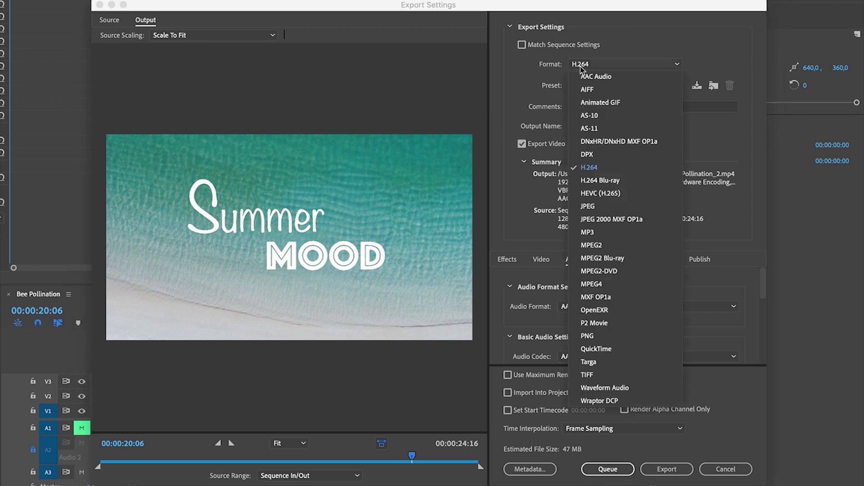
left_click(628, 170)
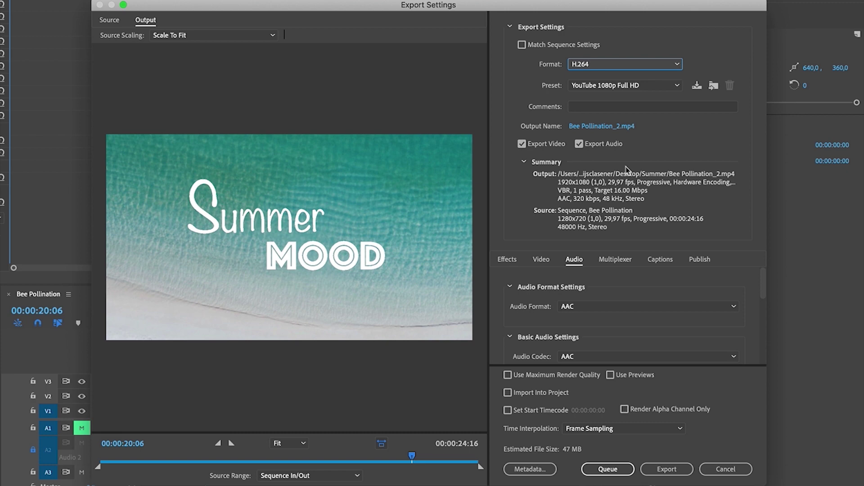
left_click(615, 86)
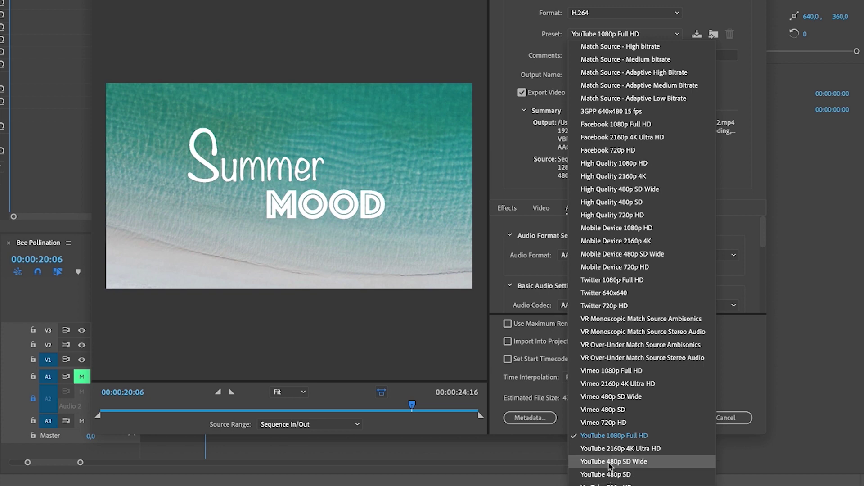
left_click(614, 436)
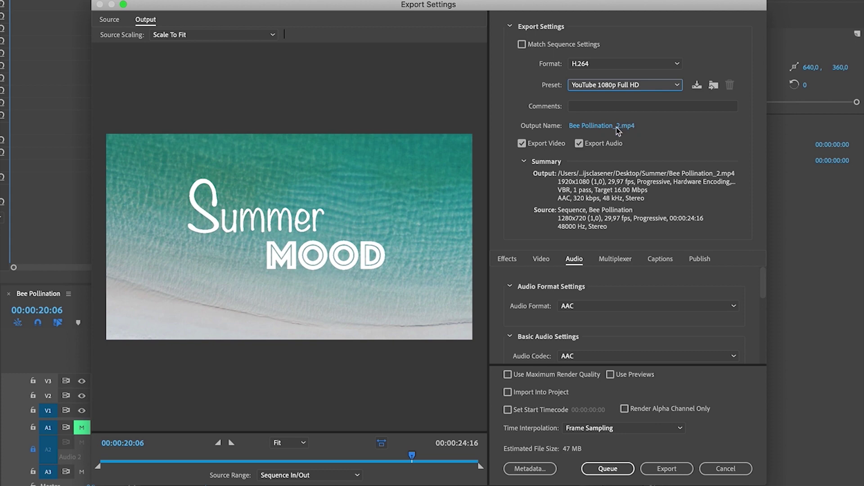
- Name the output file Final Edit Summer.mp4 and start the export
left_click(616, 128)
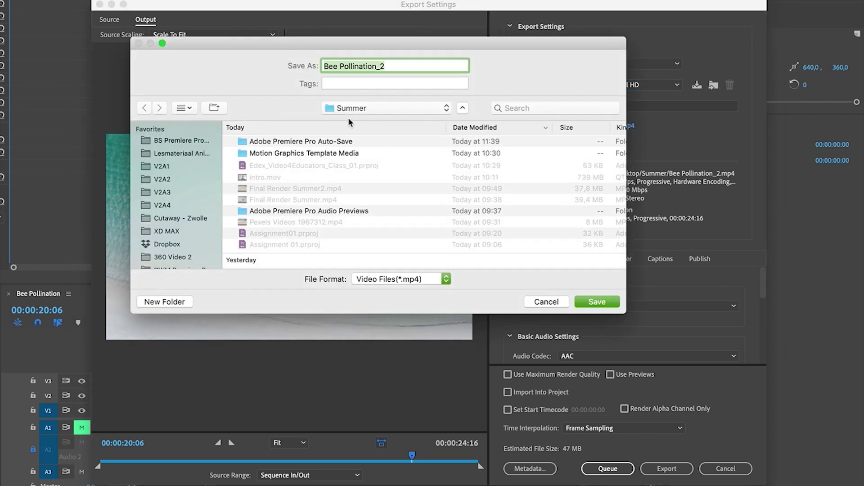
type("Fian")
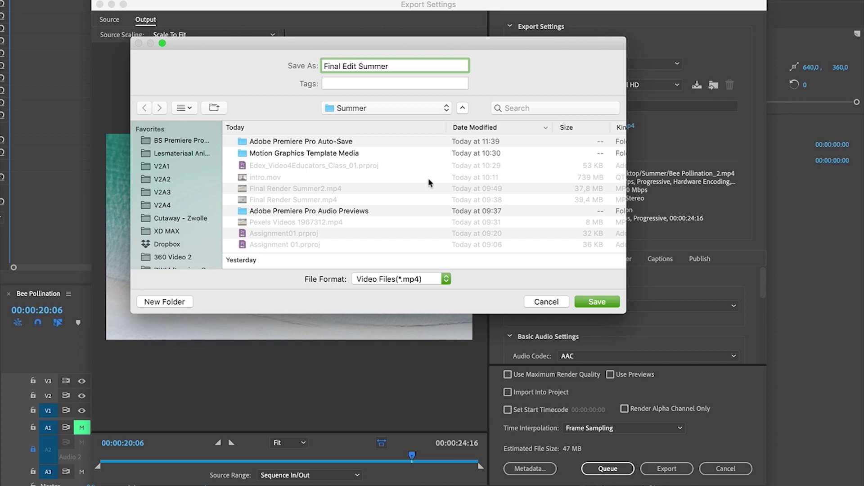
key("Return")
left_click(666, 470)
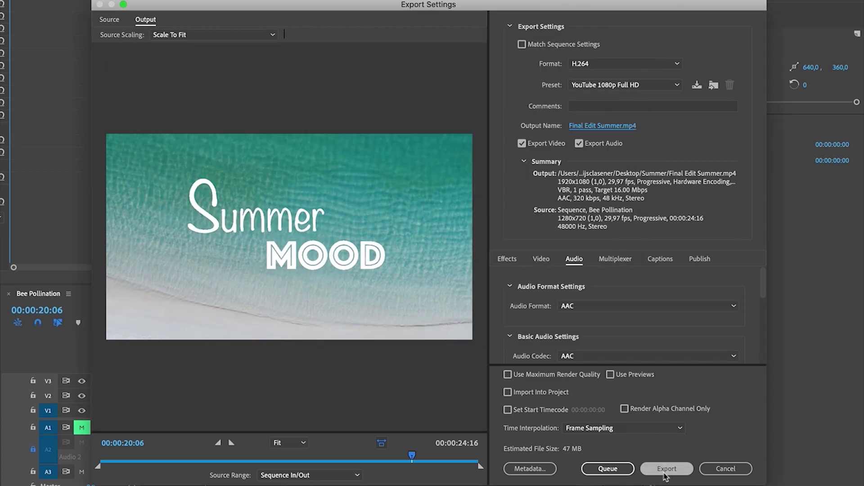